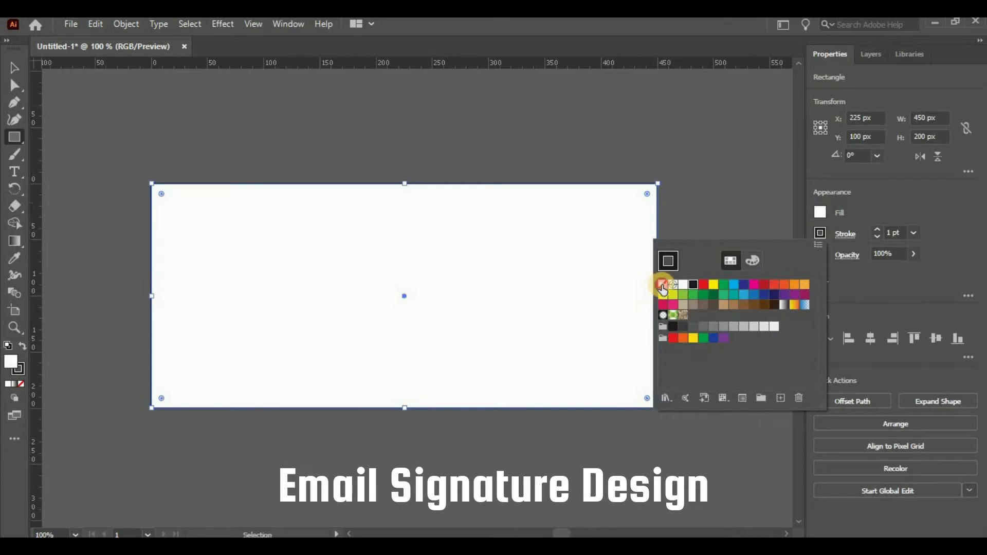
Fill the background rectangle with a light gray swatch and deselect it
{"action": "left_click", "coordinate": [821, 212]}
{"action": "left_click", "coordinate": [821, 213]}
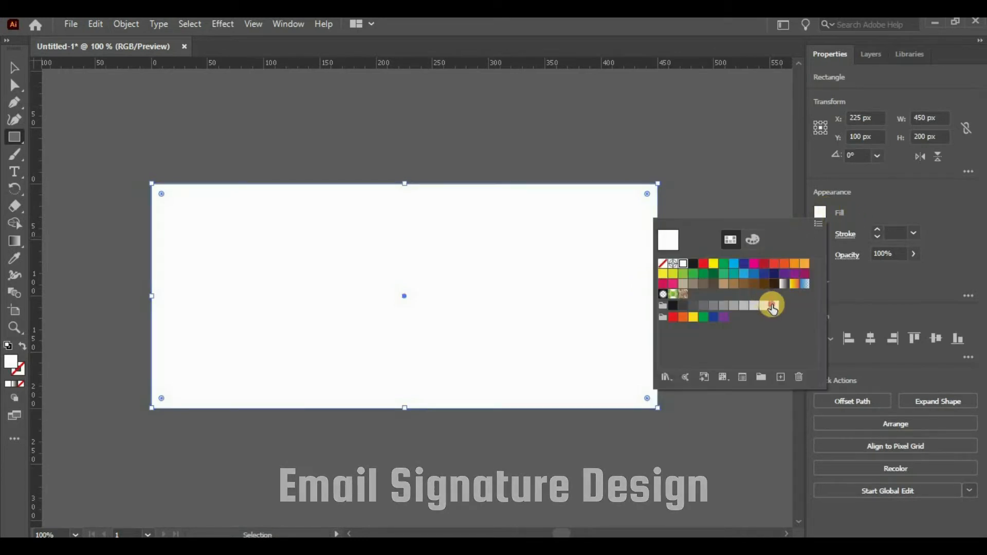
{"action": "left_click", "coordinate": [772, 308]}
{"action": "left_click", "coordinate": [14, 67]}
{"action": "left_click", "coordinate": [338, 175]}
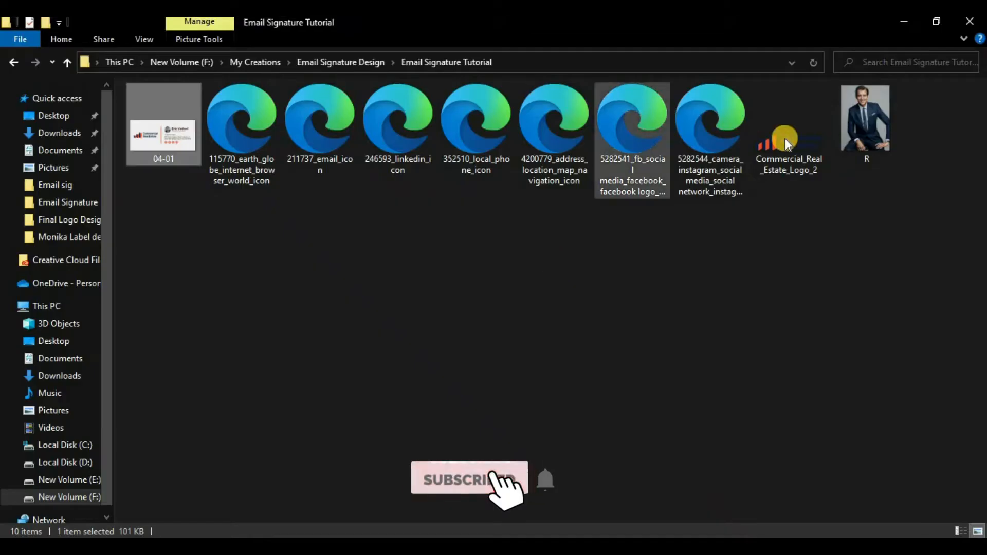
Place the Commercial Real Estate logo on the artboard, scale it down and center it vertically
{"action": "left_click_drag", "start_coordinate": [785, 139], "coordinate": [324, 374]}
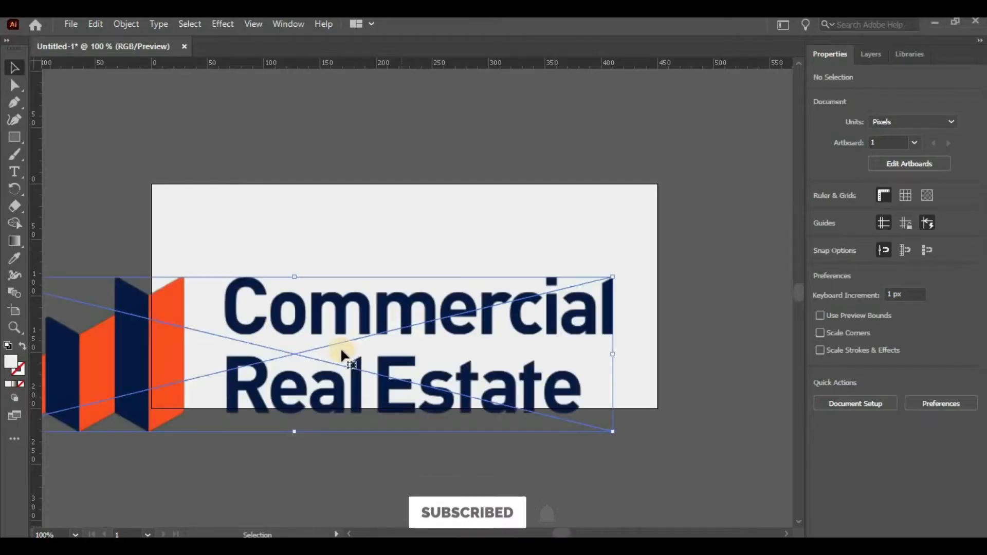
{"action": "left_click_drag", "start_coordinate": [609, 280], "coordinate": [501, 328]}
{"action": "left_click_drag", "start_coordinate": [320, 330], "coordinate": [320, 278]}
{"action": "left_click", "coordinate": [936, 338]}
{"action": "left_click", "coordinate": [463, 436]}
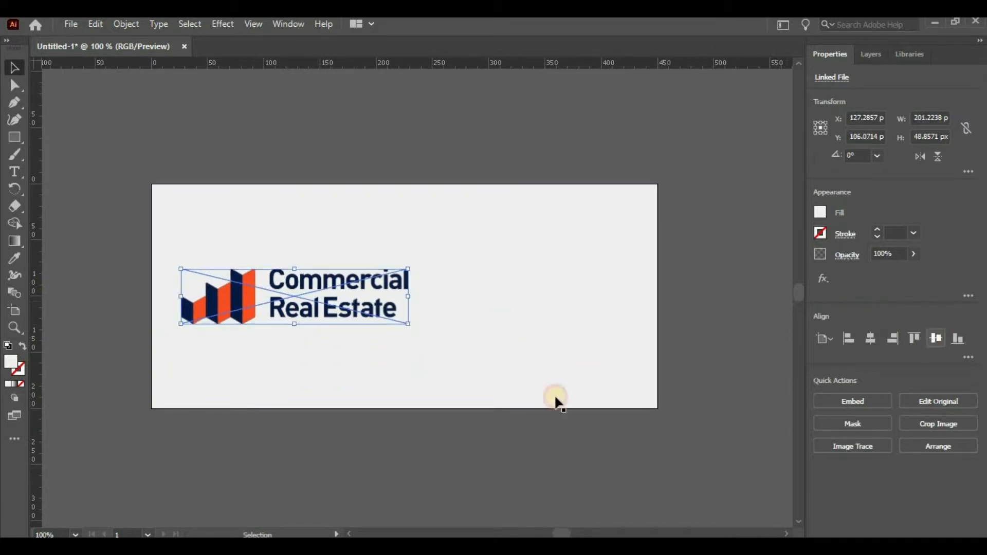
Shrink the logo slightly, recenter it vertically and nudge it left on the artboard
{"action": "left_click", "coordinate": [362, 312]}
{"action": "left_click_drag", "start_coordinate": [408, 324], "coordinate": [400, 322]}
{"action": "left_click", "coordinate": [951, 338]}
{"action": "left_click", "coordinate": [941, 338]}
{"action": "left_click_drag", "start_coordinate": [302, 308], "coordinate": [294, 308]}
{"action": "left_click", "coordinate": [263, 415]}
Draw a thin vertical rectangle about 5 px wide and 129 px tall right of the logo
{"action": "left_click", "coordinate": [14, 137]}
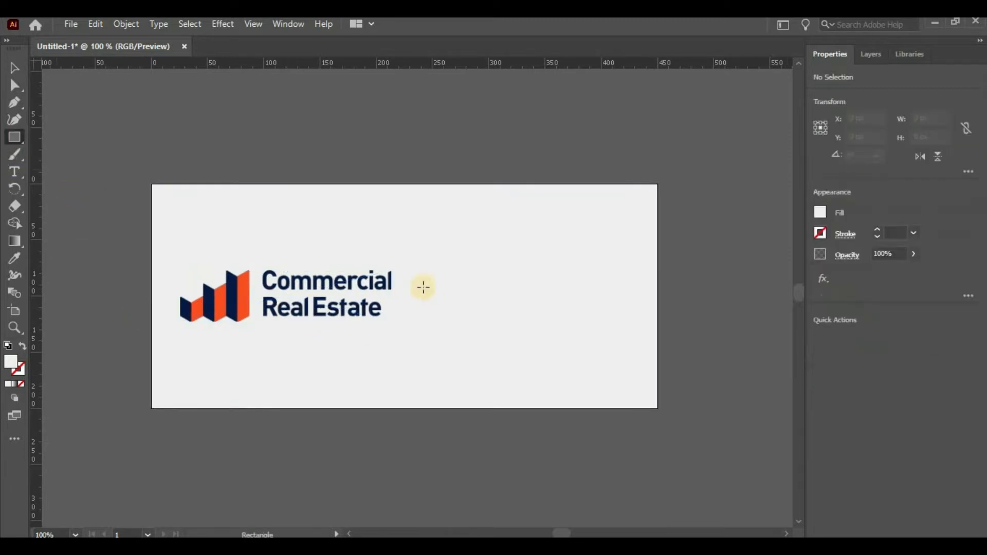
{"action": "left_click_drag", "start_coordinate": [405, 237], "coordinate": [410, 382]}
Fill the vertical bar with the logo's orange using the Eyedropper
{"action": "left_click", "coordinate": [819, 212]}
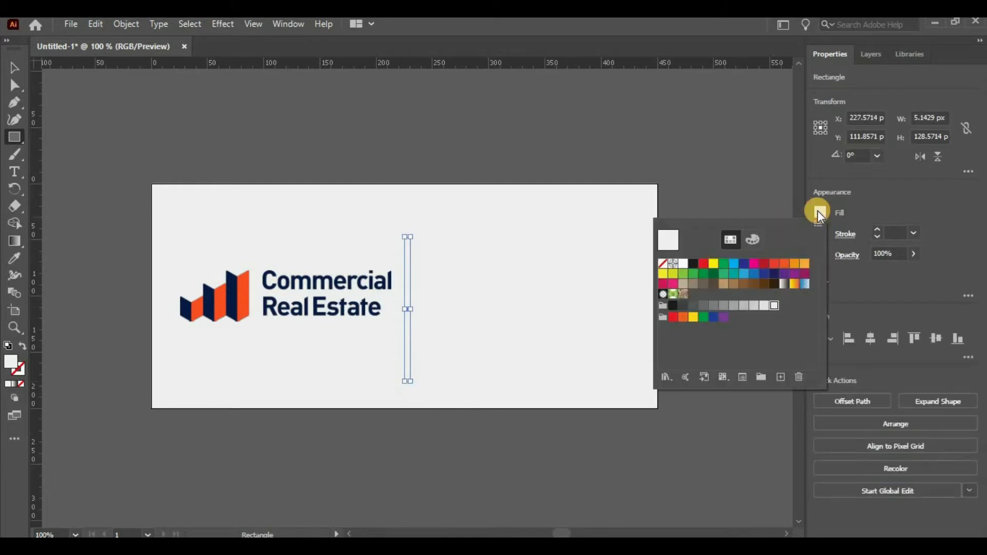
{"action": "left_click", "coordinate": [15, 258]}
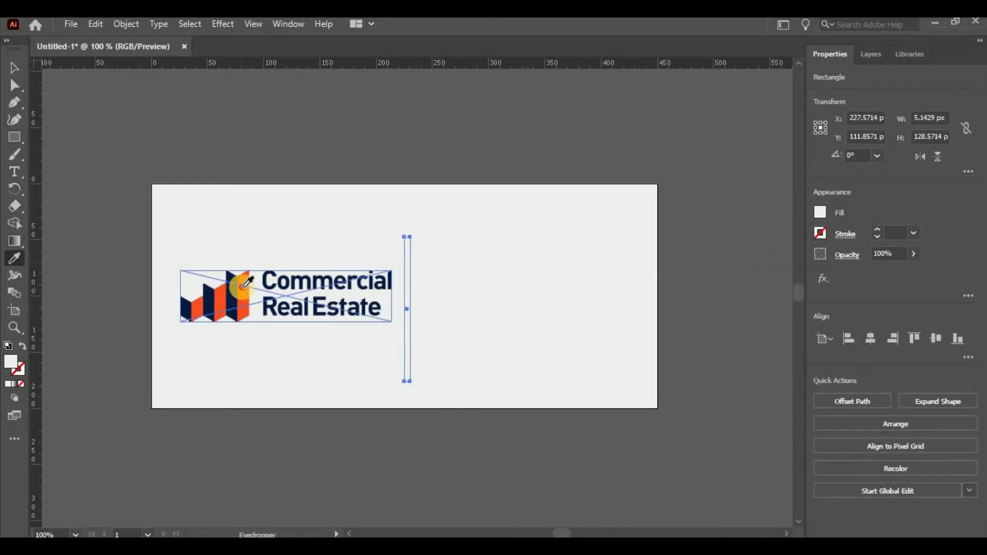
{"action": "left_click", "coordinate": [240, 285]}
{"action": "left_click", "coordinate": [19, 71]}
Center the bar on the artboard and narrow it to about 3 px wide
{"action": "left_click", "coordinate": [871, 338]}
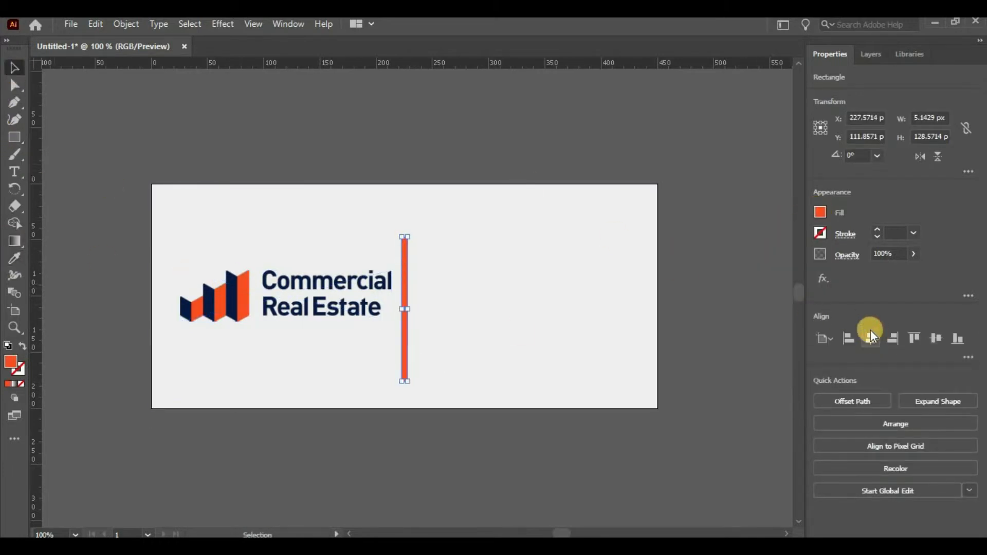
{"action": "left_click", "coordinate": [937, 339]}
{"action": "scroll", "coordinate": [376, 274], "scroll_direction": "up", "scroll_amount": 2}
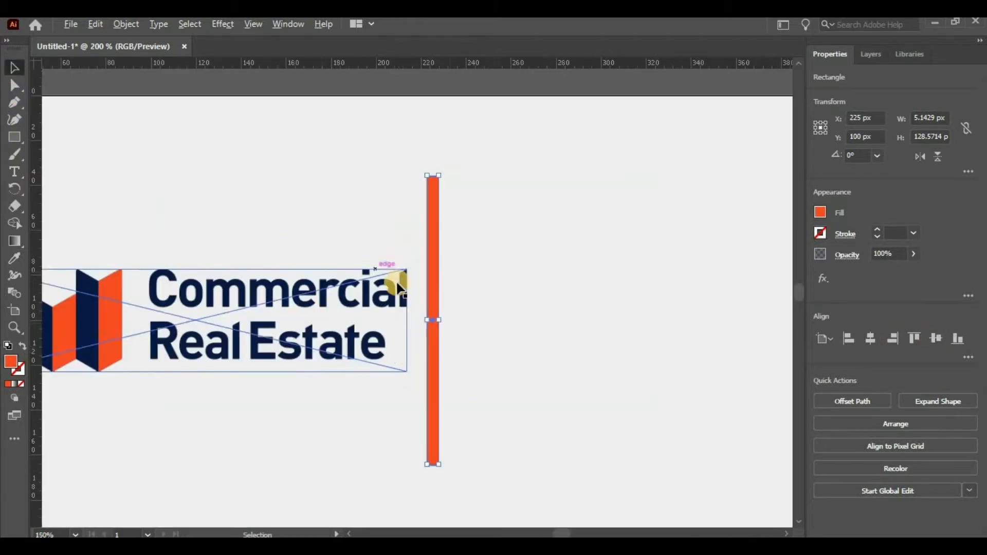
{"action": "scroll", "coordinate": [426, 320], "scroll_direction": "up", "scroll_amount": 2}
{"action": "left_click_drag", "start_coordinate": [456, 323], "coordinate": [447, 323]}
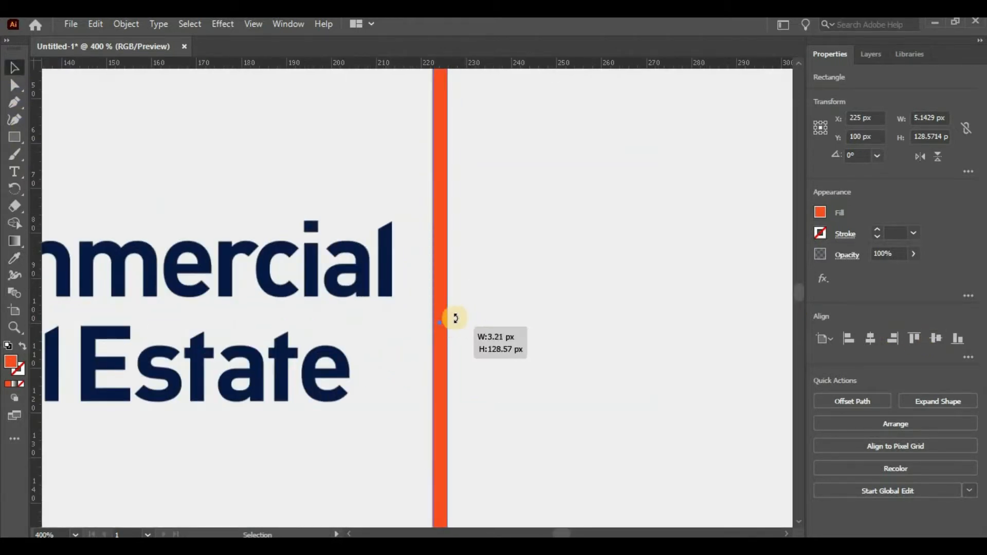
{"action": "scroll", "coordinate": [452, 305], "scroll_direction": "down", "scroll_amount": 5}
{"action": "scroll", "coordinate": [464, 324], "scroll_direction": "up", "scroll_amount": 1}
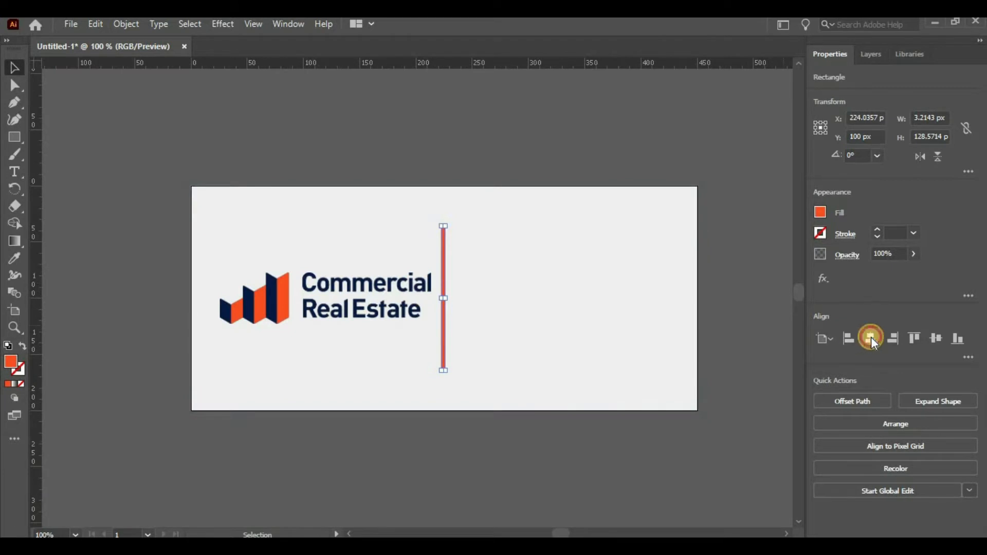
{"action": "left_click", "coordinate": [871, 337]}
Scale the logo down and move it closer to the orange bar
{"action": "left_click", "coordinate": [380, 355]}
{"action": "left_click_drag", "start_coordinate": [364, 308], "coordinate": [361, 308]}
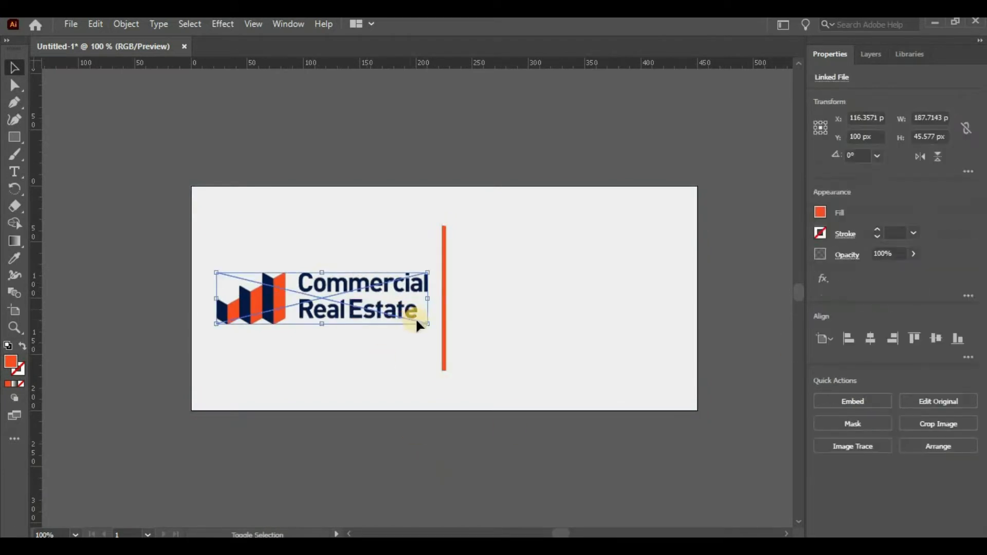
{"action": "left_click_drag", "start_coordinate": [426, 323], "coordinate": [410, 320]}
{"action": "left_click_drag", "start_coordinate": [353, 291], "coordinate": [346, 292]}
{"action": "left_click", "coordinate": [334, 448]}
{"action": "scroll", "coordinate": [386, 418], "scroll_direction": "right", "scroll_amount": 3}
Draw a circle about 51 px in diameter right of the orange bar
{"action": "left_click", "coordinate": [18, 138]}
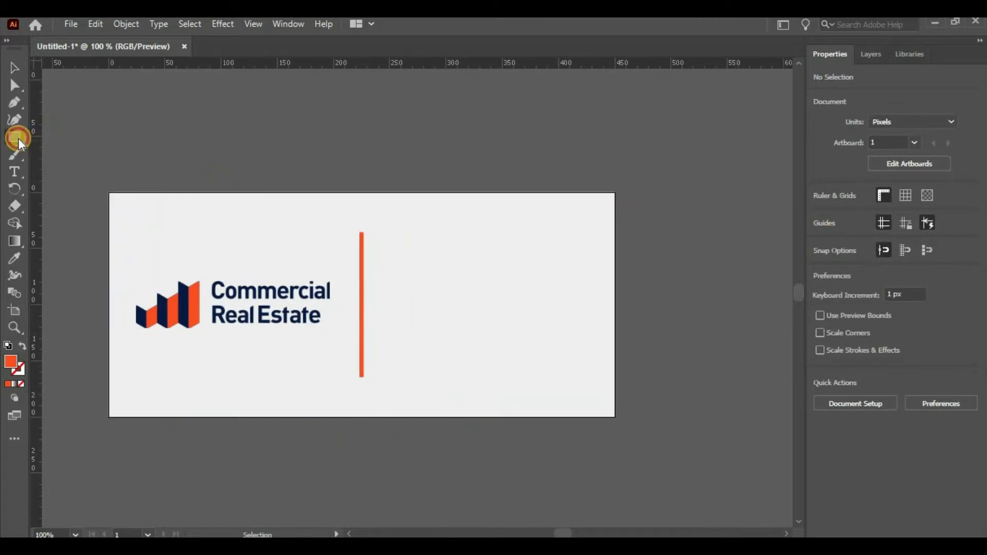
{"action": "left_click", "coordinate": [57, 150]}
{"action": "left_click_drag", "start_coordinate": [401, 264], "coordinate": [418, 282]}
{"action": "left_click", "coordinate": [14, 67]}
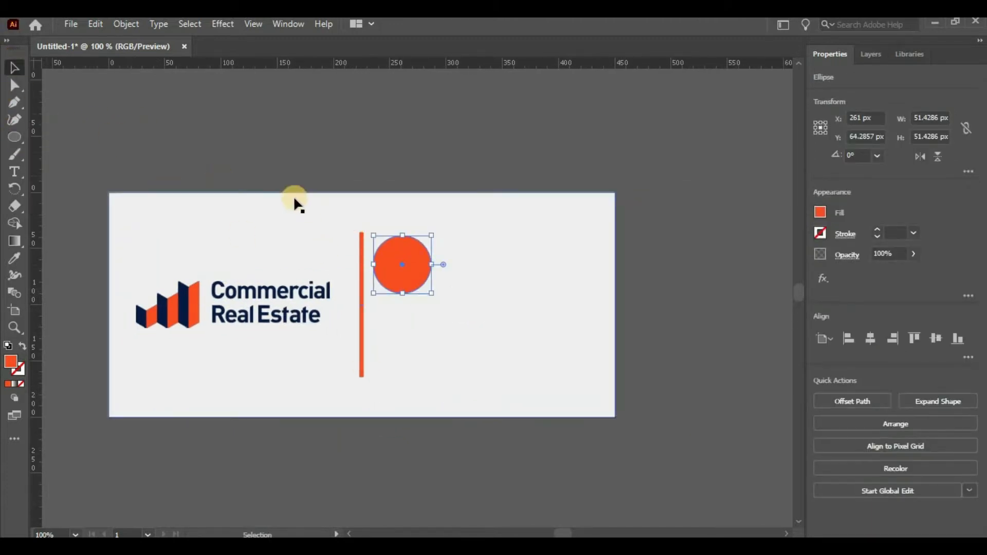
Place the man's portrait photo and scale it to about 87 by 116 px over the circle
{"action": "left_click", "coordinate": [415, 465]}
{"action": "left_click", "coordinate": [502, 546]}
{"action": "left_click_drag", "start_coordinate": [855, 112], "coordinate": [436, 281]}
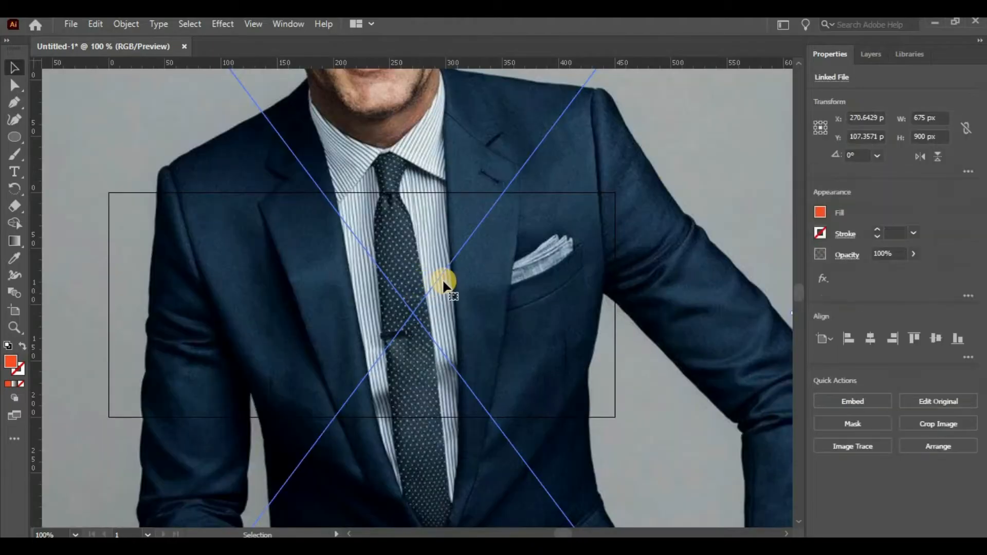
{"action": "scroll", "coordinate": [440, 280], "scroll_direction": "down", "scroll_amount": 3}
{"action": "left_click_drag", "start_coordinate": [557, 121], "coordinate": [434, 234]}
{"action": "scroll", "coordinate": [437, 281], "scroll_direction": "up", "scroll_amount": 4}
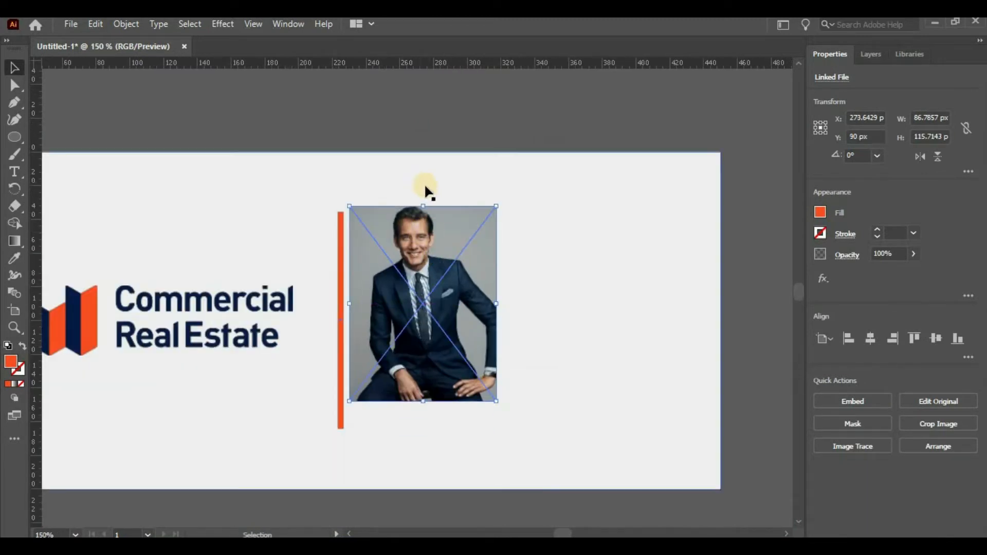
Mask the portrait photo with the circle using a clipping mask
{"action": "key", "text": "ctrl+a"}
{"action": "right_click", "coordinate": [439, 183]}
{"action": "mouse_move", "coordinate": [565, 327]}
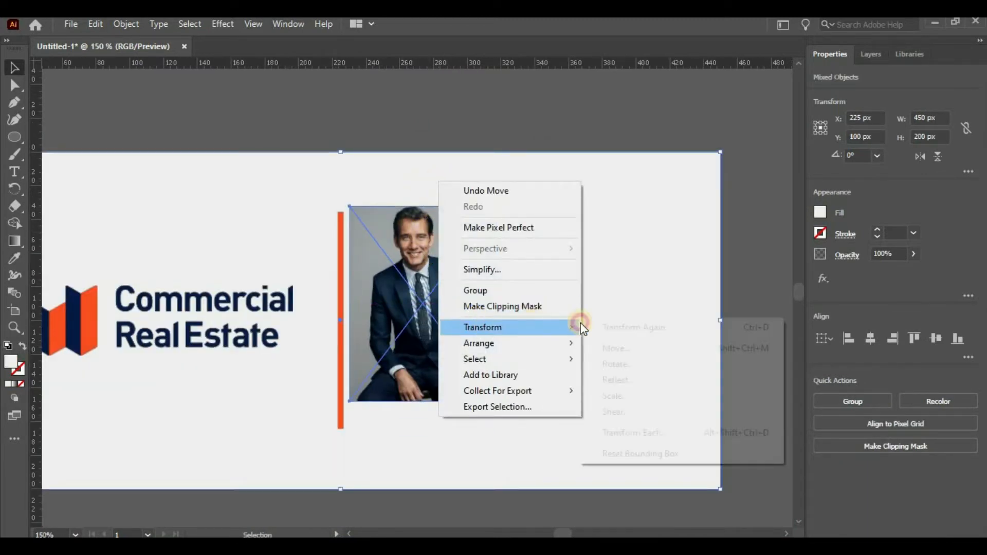
{"action": "left_click", "coordinate": [553, 348]}
{"action": "left_click", "coordinate": [610, 378]}
{"action": "left_click", "coordinate": [420, 188]}
{"action": "left_click", "coordinate": [417, 272]}
{"action": "left_click", "coordinate": [418, 273], "text": "shift"}
{"action": "right_click", "coordinate": [418, 273]}
{"action": "left_click", "coordinate": [463, 396]}
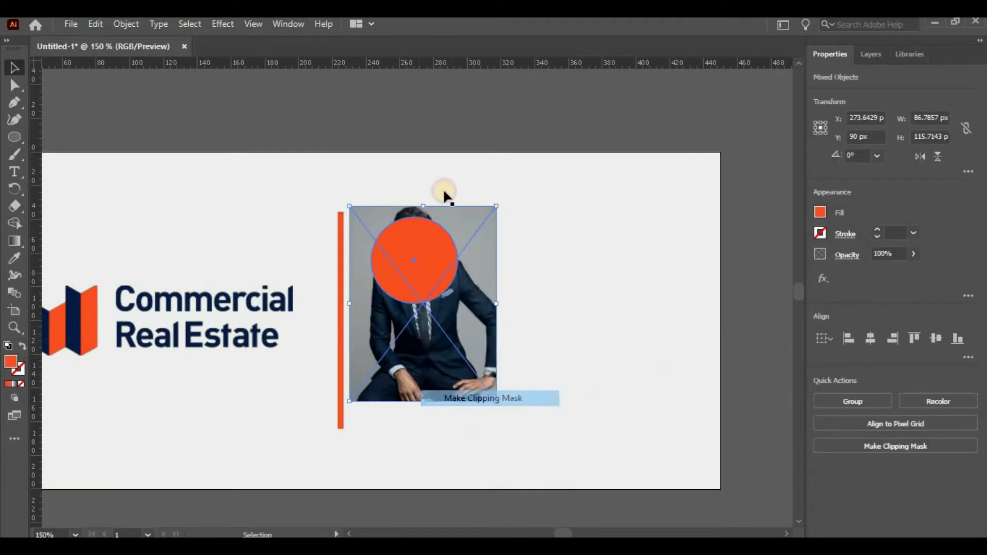
Reposition the photo inside the circular mask and move the masked group up slightly
{"action": "double_click", "coordinate": [418, 273]}
{"action": "left_click_drag", "start_coordinate": [418, 273], "coordinate": [415, 282]}
{"action": "double_click", "coordinate": [410, 137]}
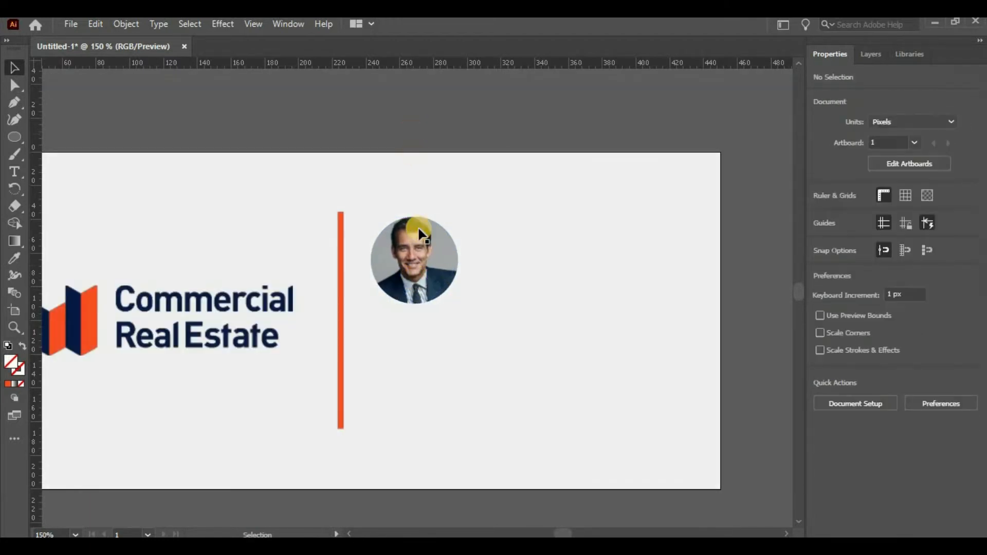
{"action": "left_click_drag", "start_coordinate": [413, 241], "coordinate": [412, 236]}
Add a text line with the person's full name right of the photo
{"action": "left_click", "coordinate": [15, 171]}
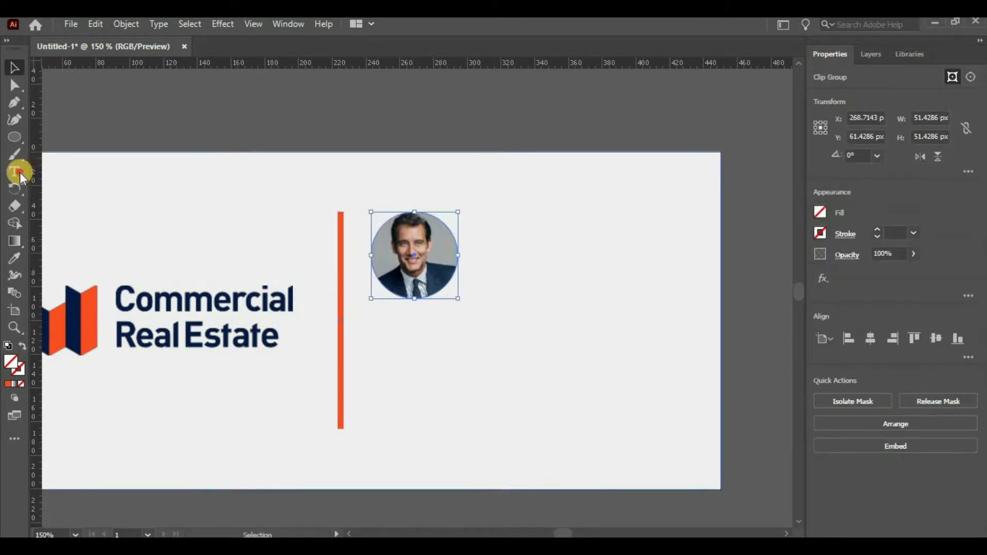
{"action": "left_click", "coordinate": [478, 210]}
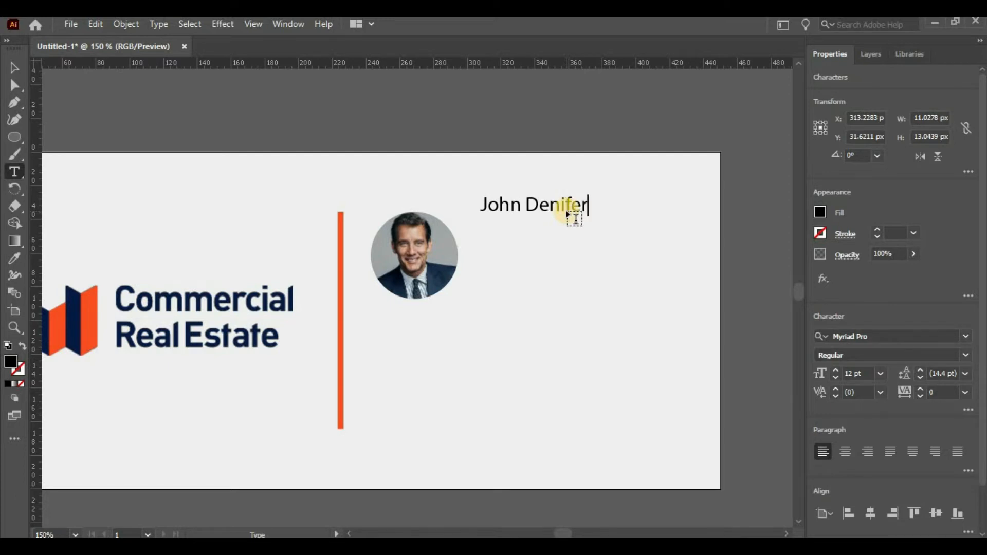
{"action": "type", "text": "r"}
{"action": "left_click", "coordinate": [15, 67]}
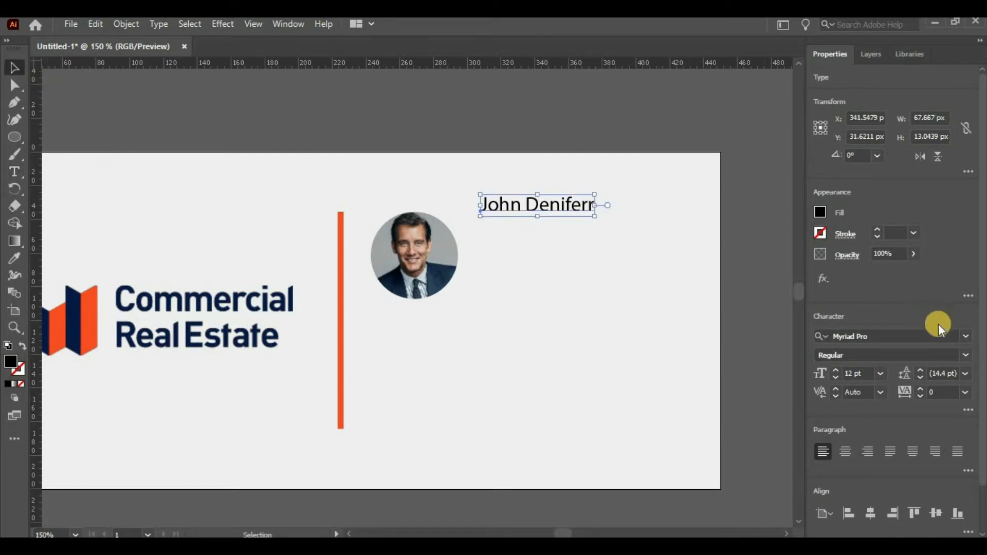
Set the name's font to Sofia Pro at 14 pt and move it down beside the photo
{"action": "left_click", "coordinate": [966, 336]}
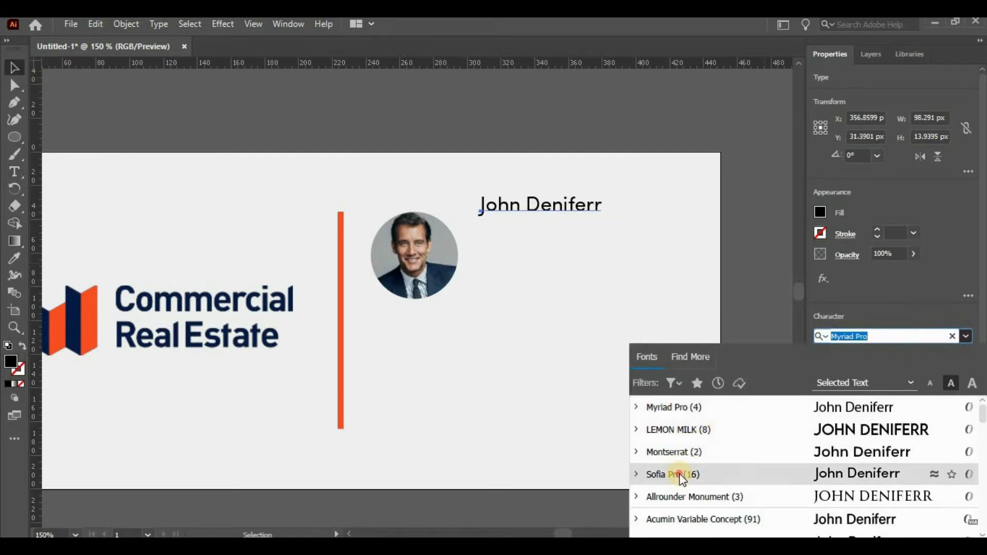
{"action": "left_click", "coordinate": [678, 472]}
{"action": "left_click", "coordinate": [879, 374]}
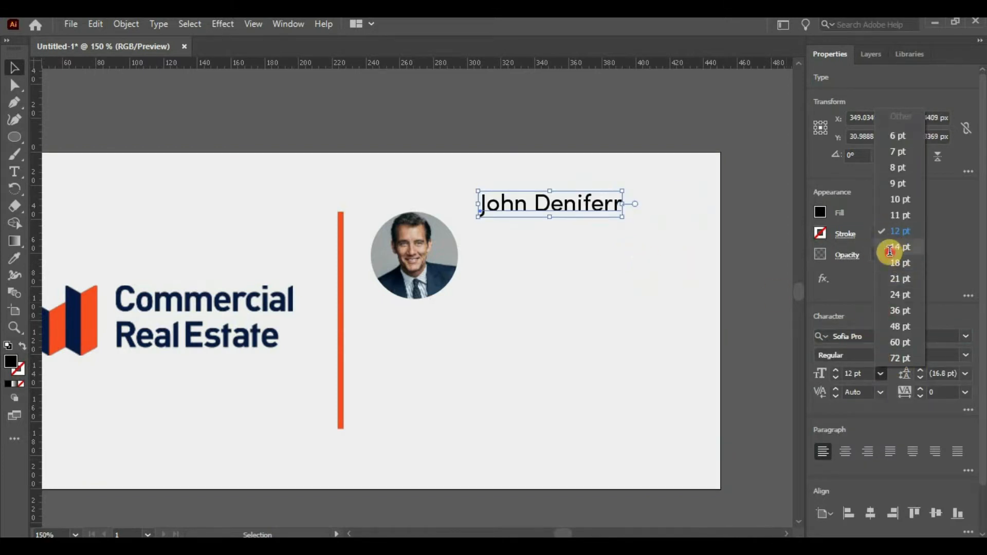
{"action": "left_click", "coordinate": [897, 249]}
{"action": "left_click_drag", "start_coordinate": [535, 202], "coordinate": [531, 230]}
Shrink the circular photo slightly and nudge it toward the name
{"action": "left_click", "coordinate": [415, 254]}
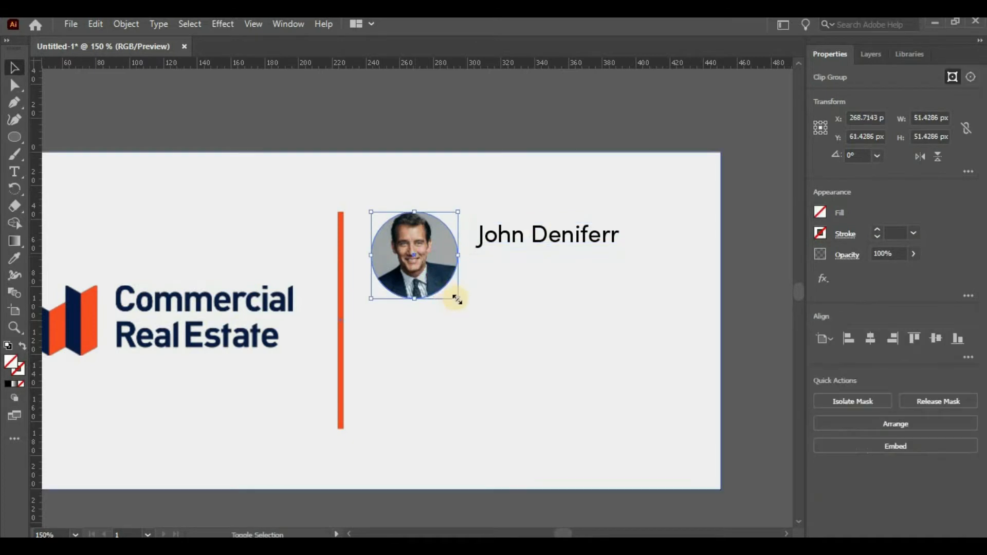
{"action": "left_click_drag", "start_coordinate": [455, 299], "coordinate": [450, 294]}
{"action": "left_click_drag", "start_coordinate": [409, 256], "coordinate": [462, 251]}
Increase the name's font size to 18 pt
{"action": "left_click", "coordinate": [535, 238]}
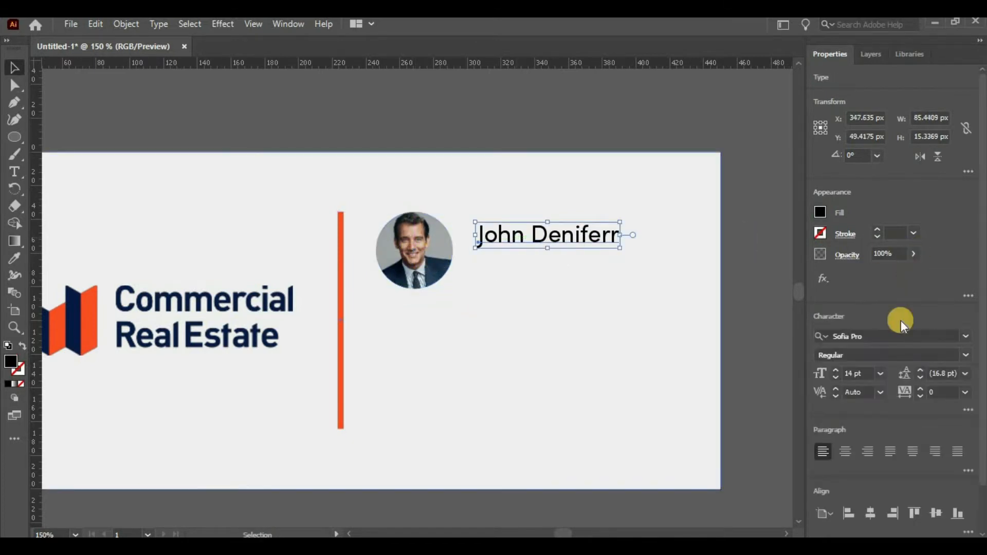
{"action": "left_click", "coordinate": [884, 374]}
{"action": "left_click", "coordinate": [887, 262]}
Duplicate the name below it, change the copy's text to HR Manager and set it to 12 pt
{"action": "left_click_drag", "start_coordinate": [514, 231], "coordinate": [513, 272]}
{"action": "key", "text": "t"}
{"action": "left_click", "coordinate": [515, 267]}
{"action": "key", "text": "ctrl+a"}
{"action": "type", "text": "HR"}
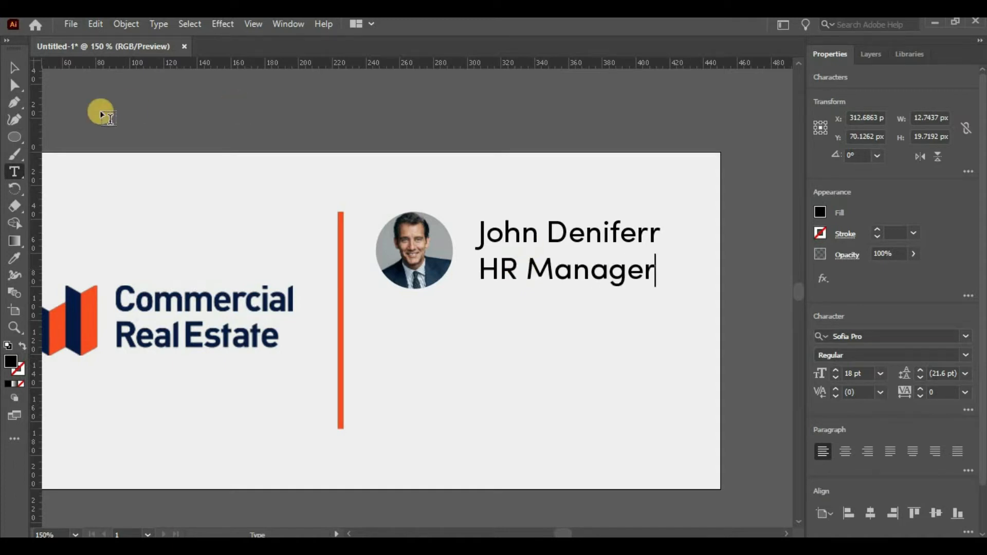
{"action": "left_click", "coordinate": [16, 66]}
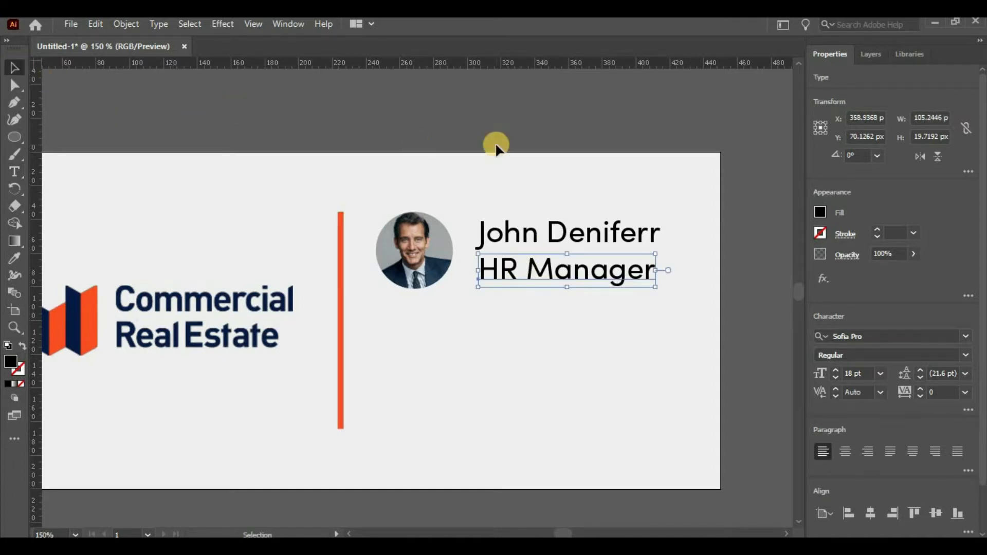
{"action": "left_click", "coordinate": [880, 376]}
{"action": "left_click", "coordinate": [900, 235]}
Set the name to All Caps, 14 pt and Bold
{"action": "left_click", "coordinate": [496, 246]}
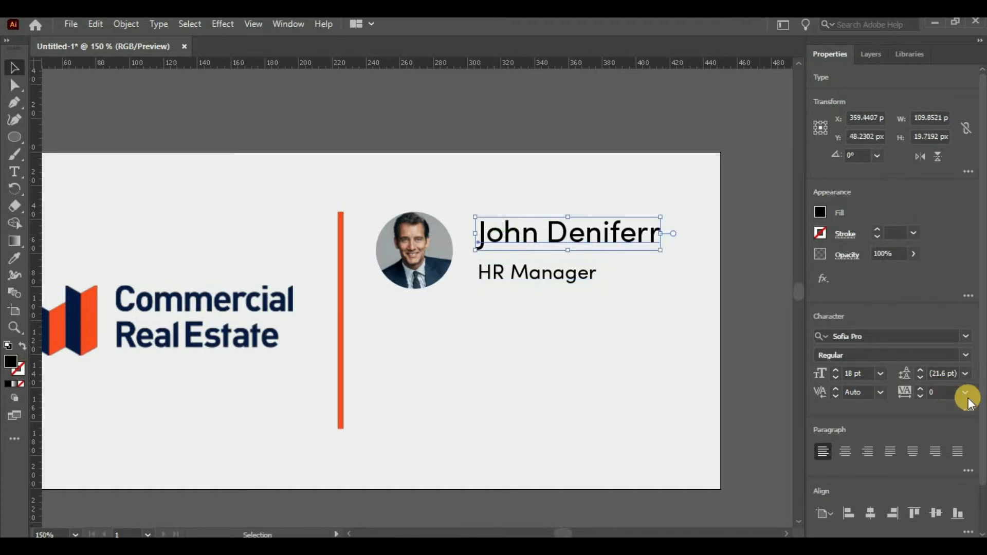
{"action": "left_click", "coordinate": [970, 412]}
{"action": "left_click", "coordinate": [817, 319]}
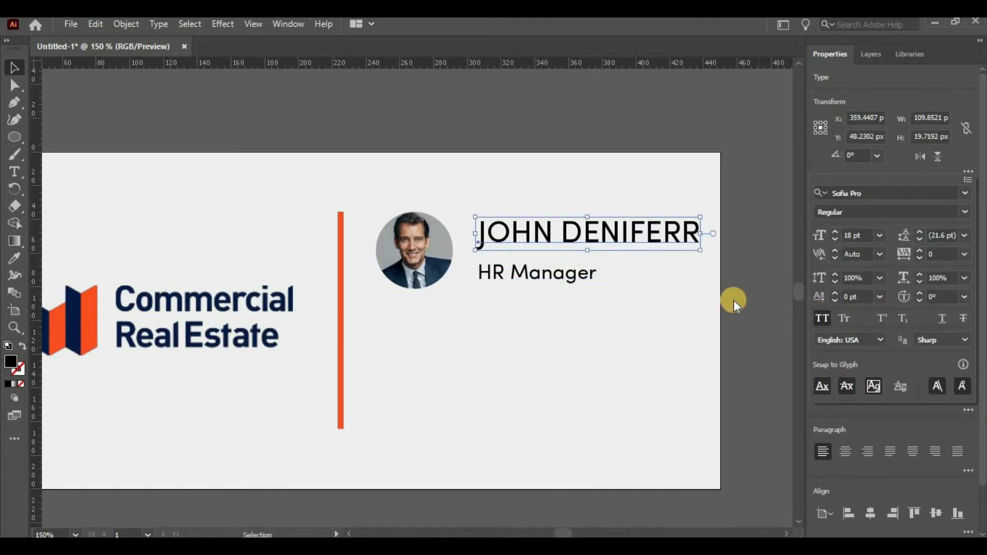
{"action": "left_click", "coordinate": [880, 374]}
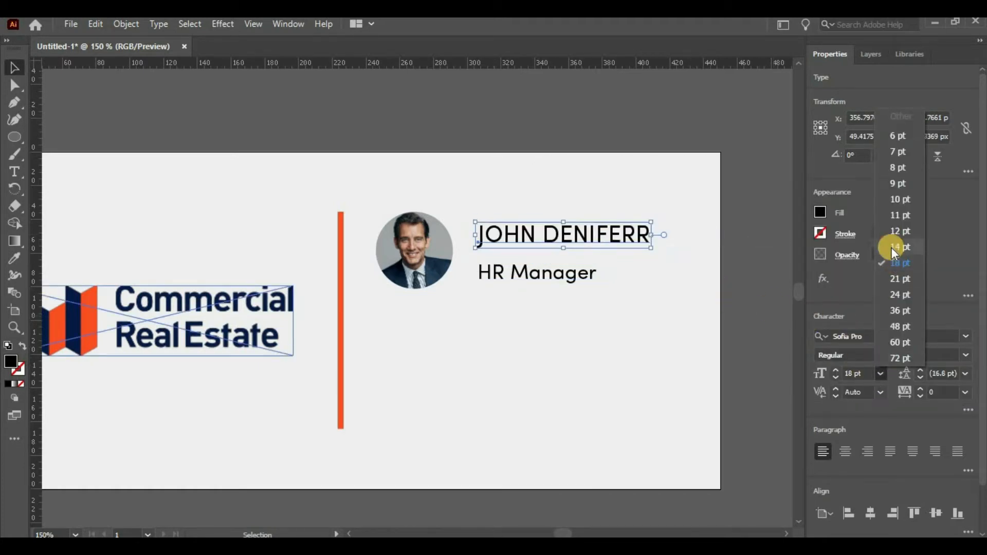
{"action": "left_click", "coordinate": [891, 248]}
{"action": "left_click", "coordinate": [966, 354]}
{"action": "left_click", "coordinate": [865, 291]}
Nudge the HR Manager line up slightly and set its weight to Medium
{"action": "left_click_drag", "start_coordinate": [515, 278], "coordinate": [510, 267]}
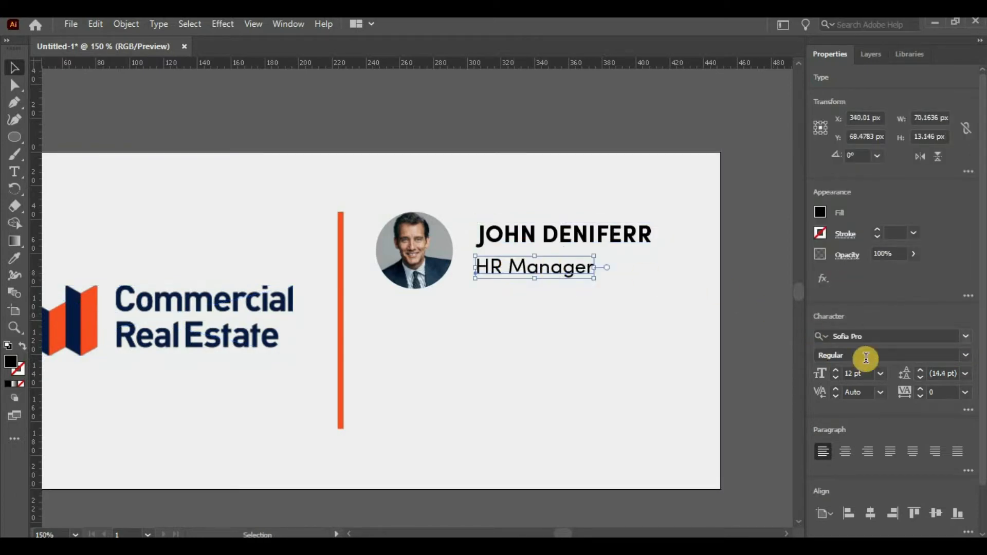
{"action": "left_click", "coordinate": [963, 354]}
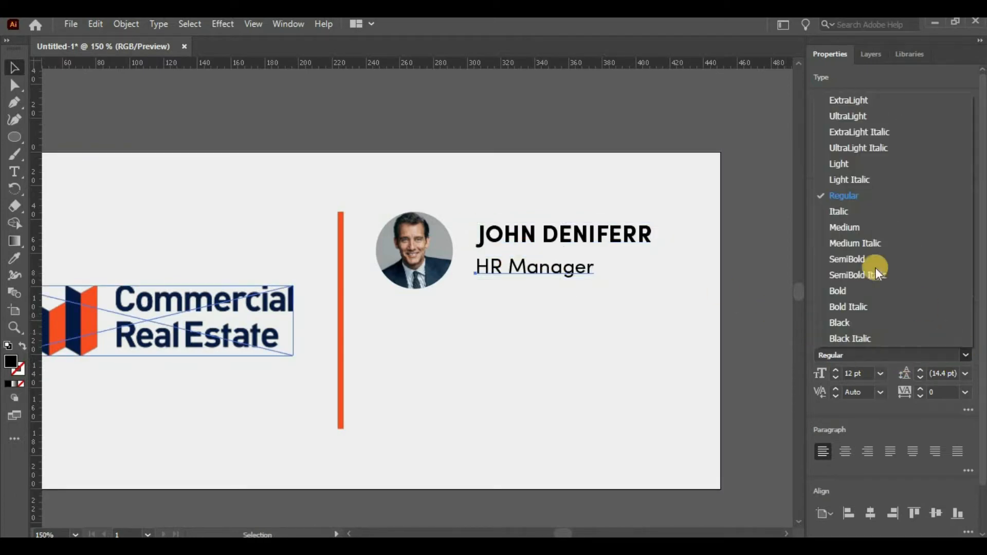
{"action": "left_click", "coordinate": [853, 224]}
Color the HR Manager text with the bar's orange using the Eyedropper
{"action": "left_click", "coordinate": [26, 262]}
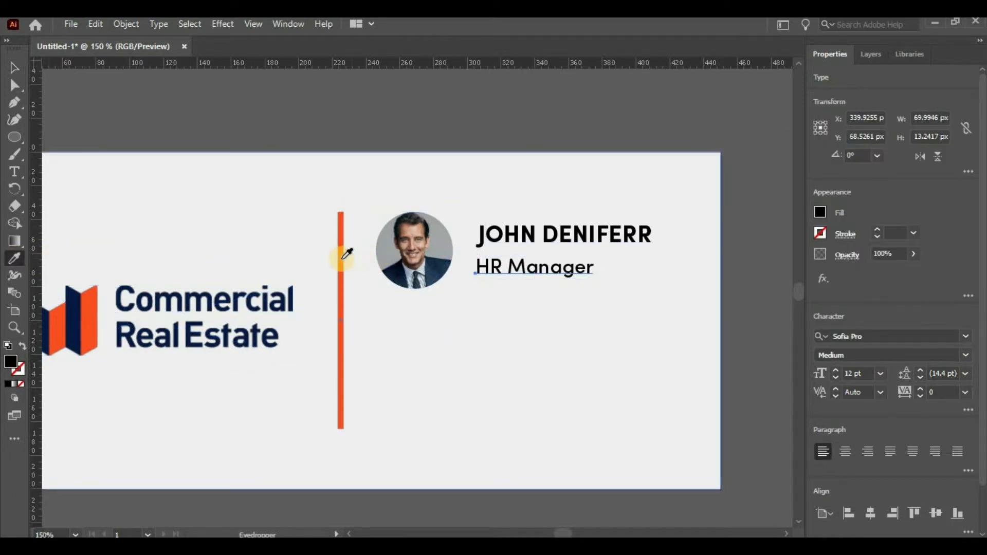
{"action": "left_click", "coordinate": [341, 246]}
{"action": "left_click", "coordinate": [13, 69]}
{"action": "left_click", "coordinate": [292, 95]}
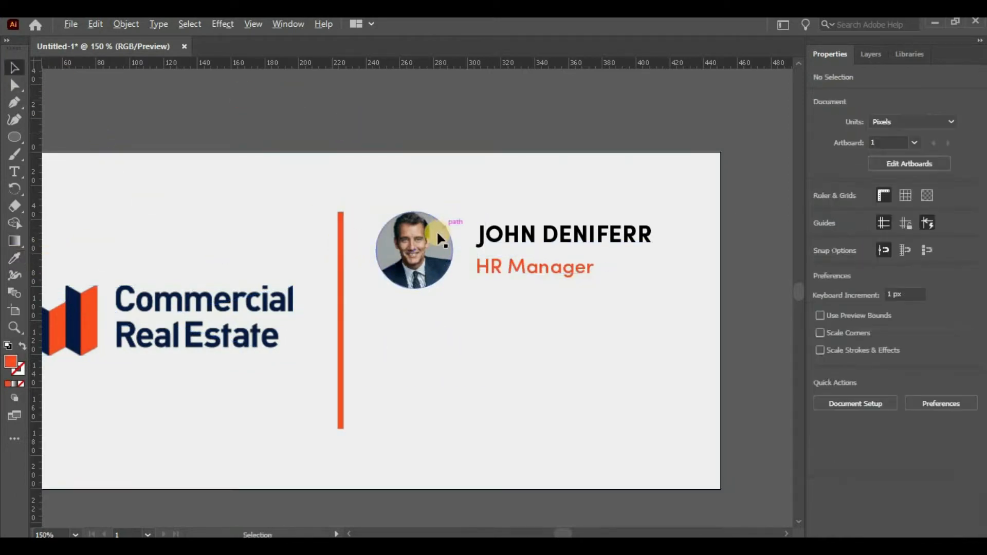
Reposition the portrait photo and move the name and job title lines closer to it
{"action": "scroll", "coordinate": [403, 233], "scroll_direction": "up", "scroll_amount": 3}
{"action": "left_click", "coordinate": [427, 235]}
{"action": "mouse_move", "coordinate": [427, 236]}
{"action": "left_mouse_down"}
{"action": "mouse_move", "coordinate": [403, 234]}
{"action": "mouse_move", "coordinate": [430, 234]}
{"action": "mouse_move", "coordinate": [415, 236]}
{"action": "left_mouse_up"}
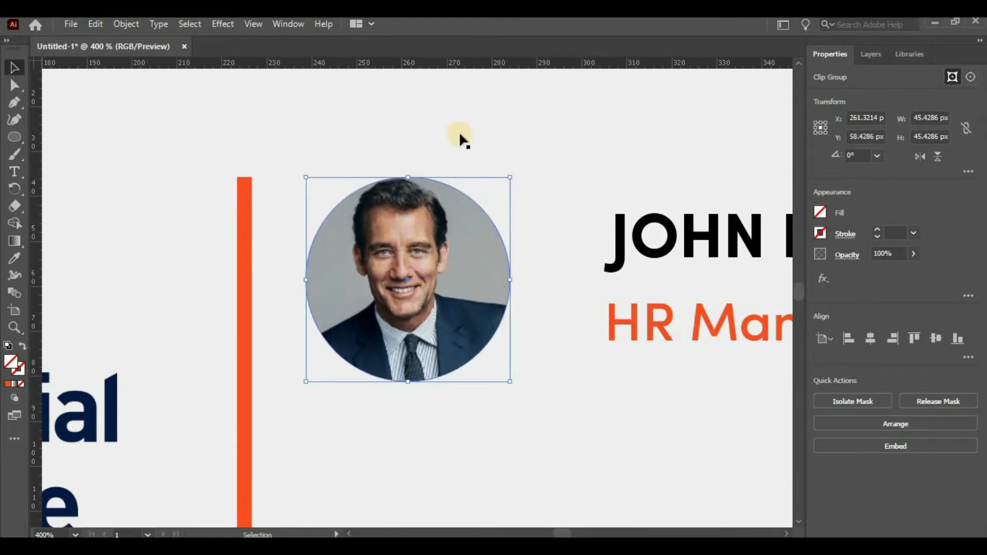
{"action": "left_click", "coordinate": [423, 119]}
{"action": "key", "text": "ctrl+minus"}
{"action": "left_click_drag", "start_coordinate": [550, 208], "coordinate": [533, 209]}
{"action": "left_click_drag", "start_coordinate": [540, 252], "coordinate": [523, 250]}
{"action": "scroll", "coordinate": [528, 209], "scroll_direction": "down", "scroll_amount": 2}
{"action": "left_click_drag", "start_coordinate": [525, 148], "coordinate": [489, 155]}
{"action": "scroll", "coordinate": [530, 239], "scroll_direction": "up", "scroll_amount": 1}
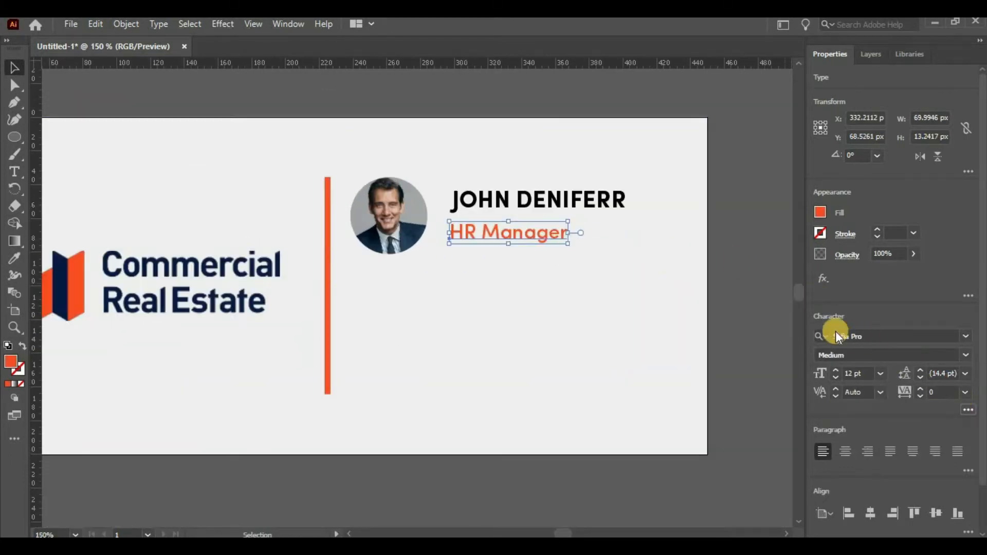
Set the job title to All Caps and nudge it up slightly
{"action": "left_click", "coordinate": [817, 317]}
{"action": "left_click", "coordinate": [731, 292]}
{"action": "left_click", "coordinate": [731, 292]}
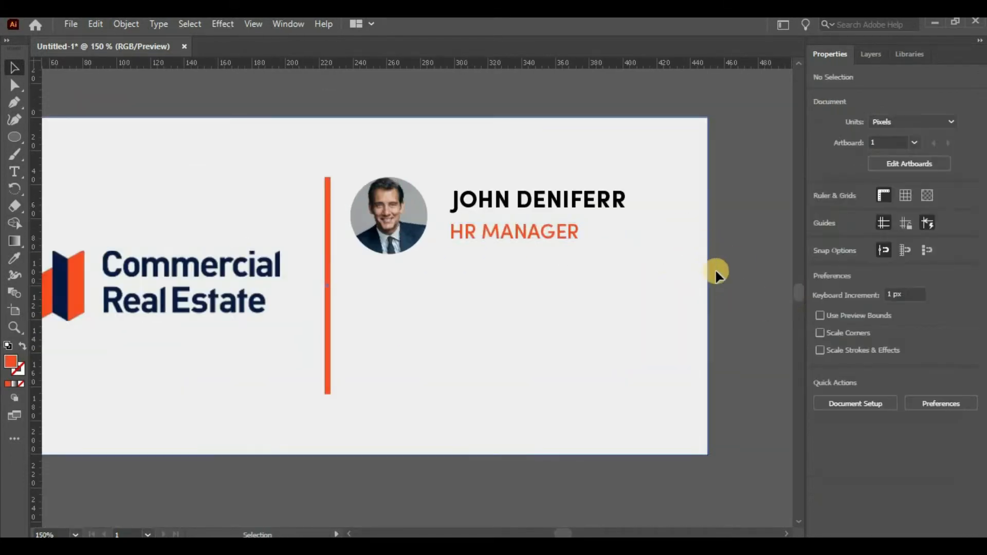
{"action": "left_click", "coordinate": [503, 227]}
{"action": "left_click_drag", "start_coordinate": [501, 226], "coordinate": [501, 224]}
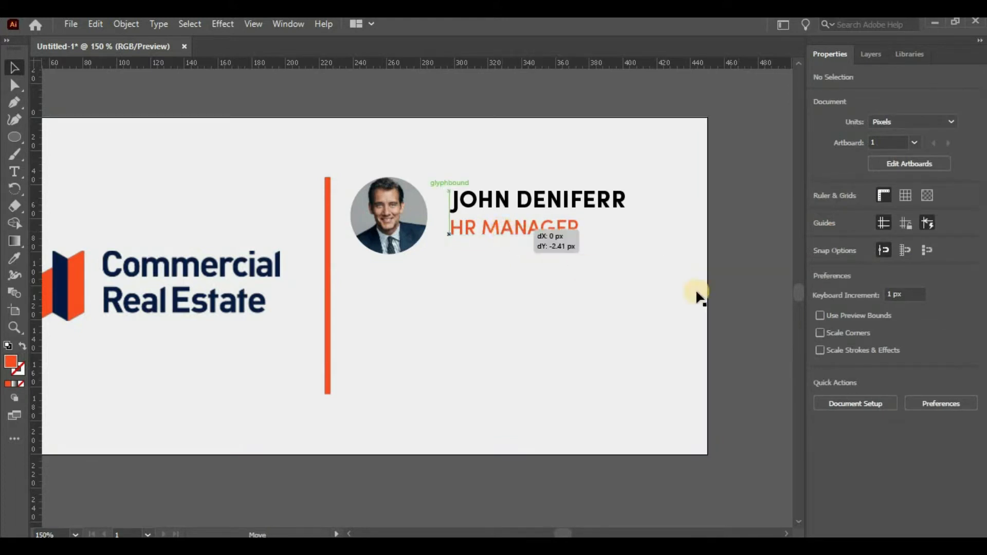
{"action": "left_click", "coordinate": [696, 286]}
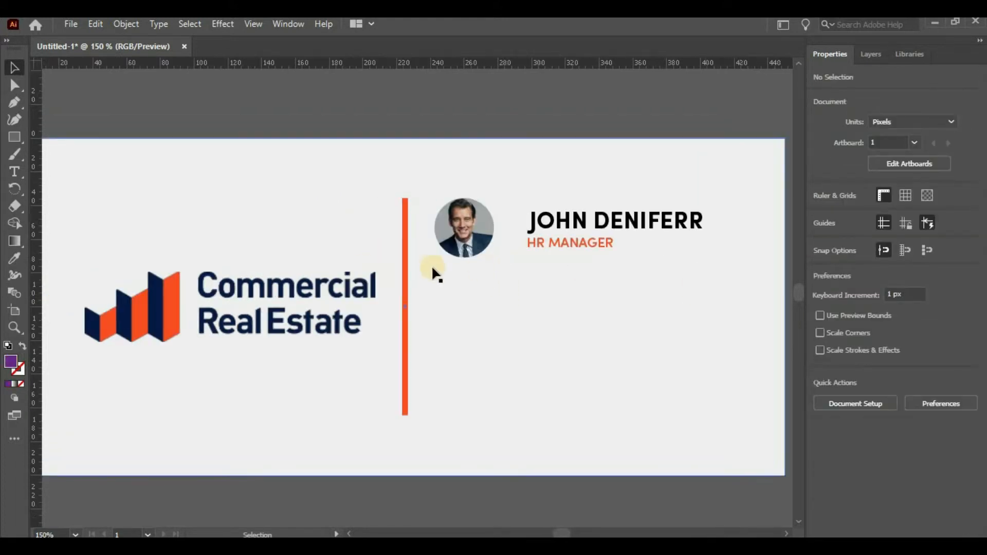
Add a new text line below the job title containing the contact phone number
{"action": "left_click", "coordinate": [14, 171]}
{"action": "left_click", "coordinate": [462, 298]}
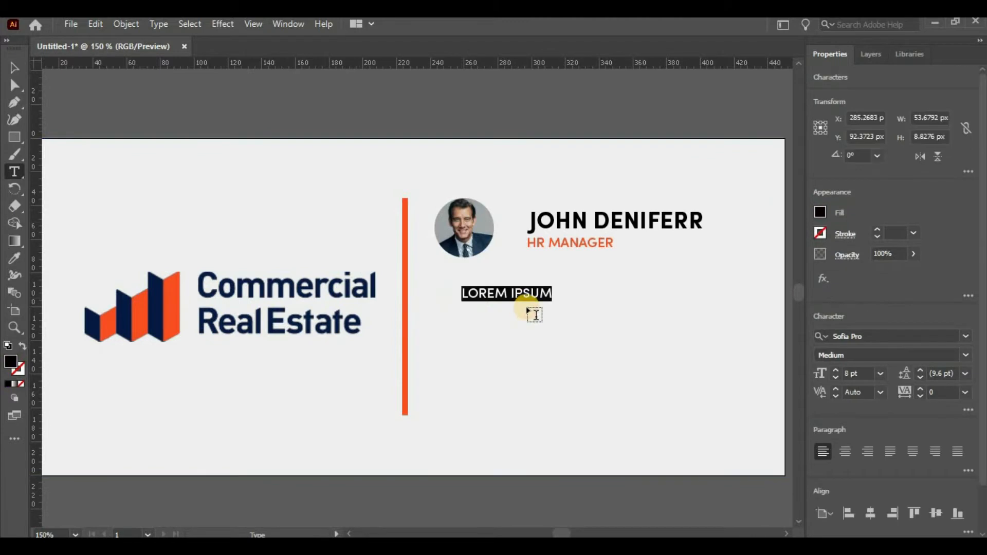
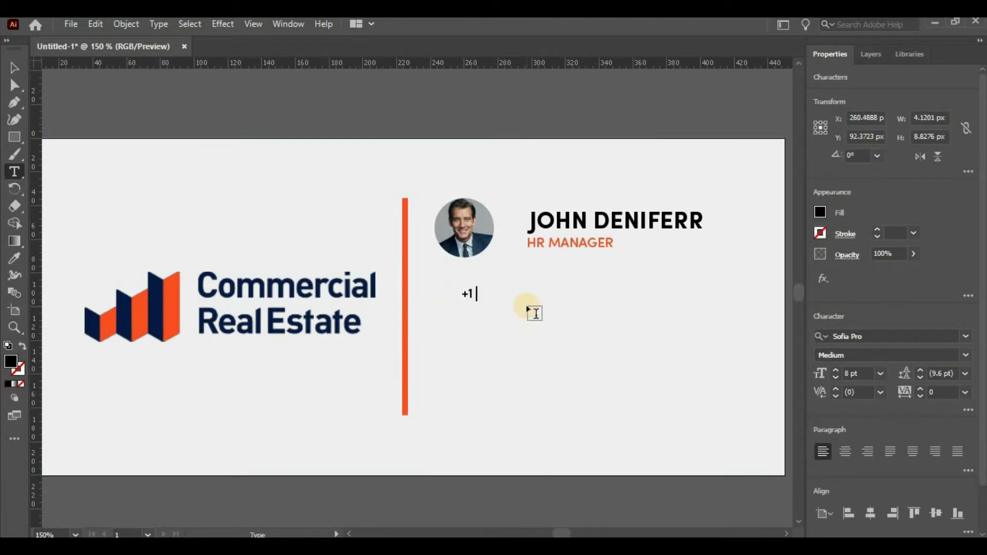
{"action": "left_click", "coordinate": [15, 67]}
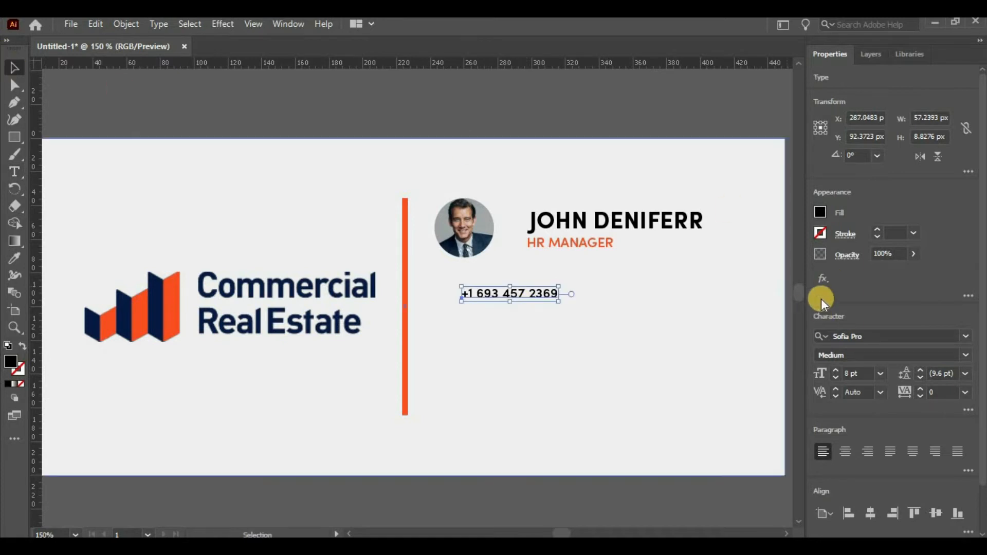
Set the phone line's font size to 10 pt and nudge the name block slightly left
{"action": "left_click", "coordinate": [882, 372]}
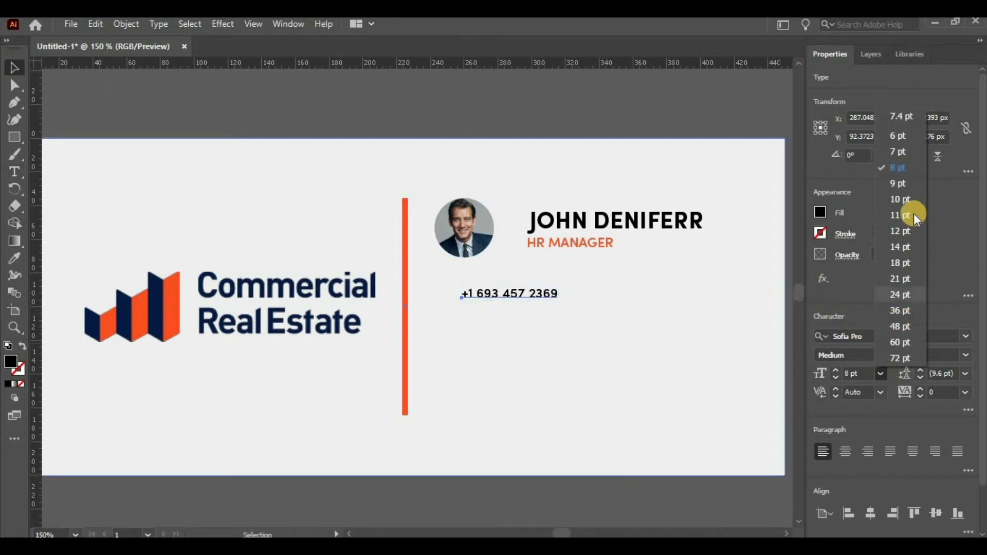
{"action": "left_click", "coordinate": [908, 199]}
{"action": "left_click_drag", "start_coordinate": [598, 316], "coordinate": [507, 315]}
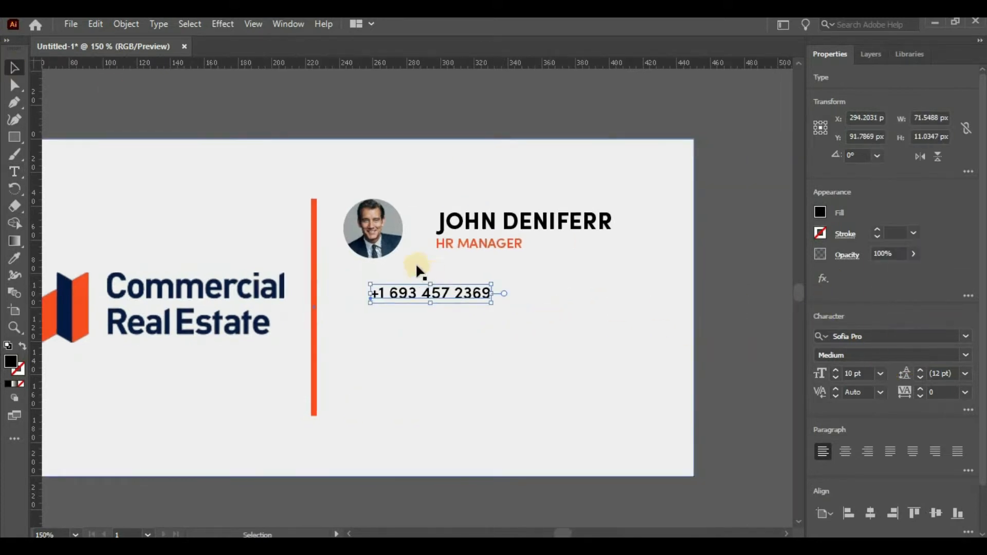
{"action": "mouse_move", "coordinate": [442, 221]}
{"action": "left_mouse_down"}
{"action": "mouse_move", "coordinate": [453, 227]}
{"action": "mouse_move", "coordinate": [435, 227]}
{"action": "left_mouse_up"}
Duplicate the phone line below it, replace the copy's text with the contact e-mail address and turn off All Caps
{"action": "left_click_drag", "start_coordinate": [408, 293], "coordinate": [381, 317]}
{"action": "double_click", "coordinate": [381, 316]}
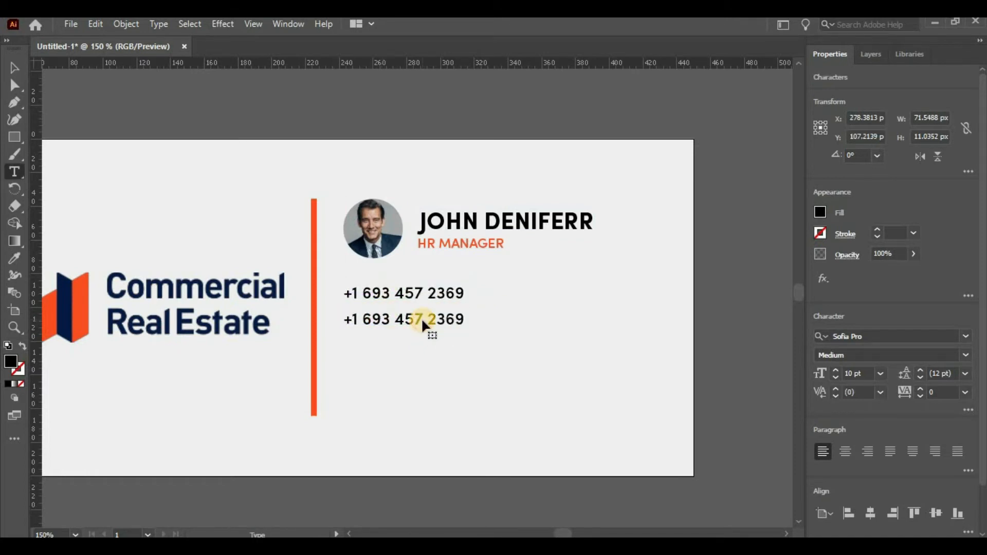
{"action": "triple_click", "coordinate": [422, 319]}
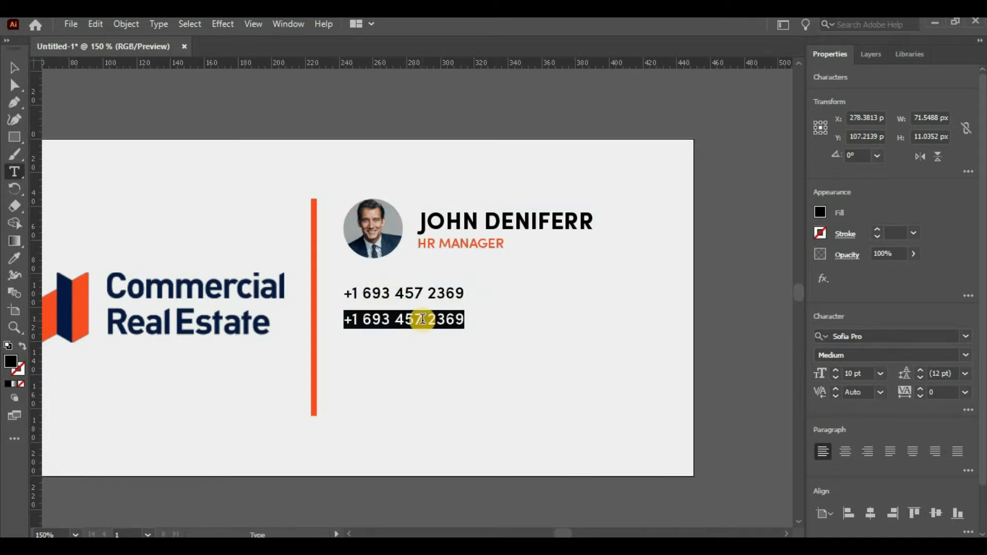
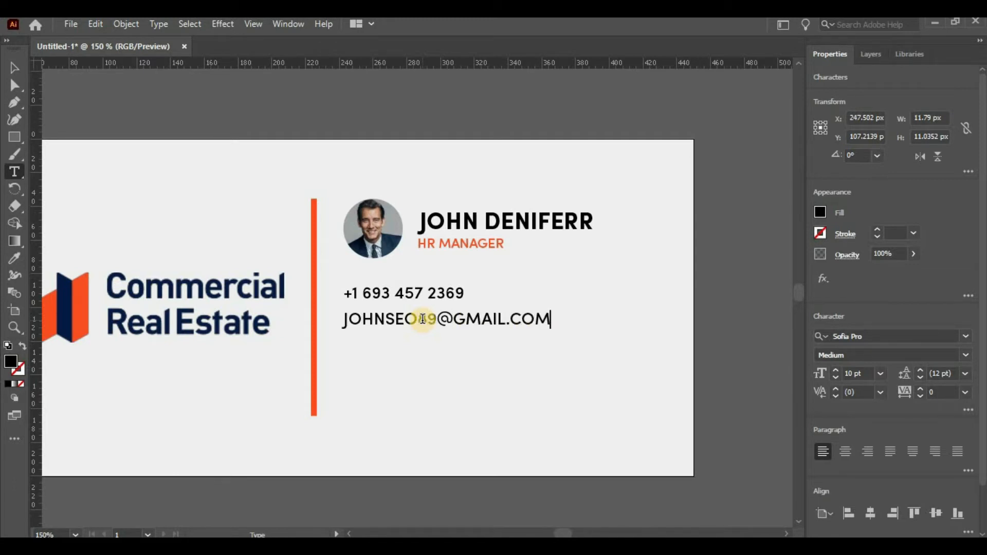
{"action": "left_click", "coordinate": [14, 68]}
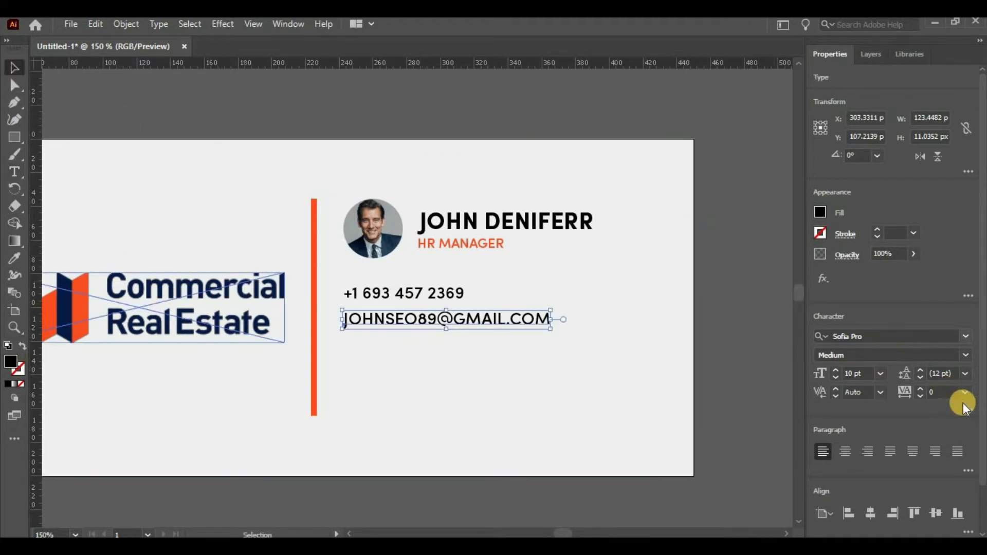
{"action": "left_click", "coordinate": [826, 317]}
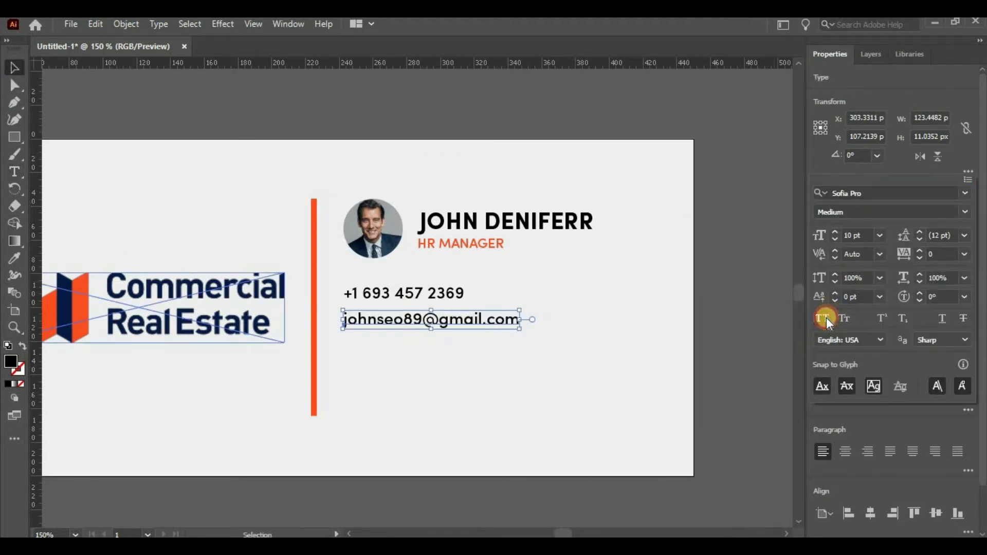
Duplicate the e-mail line below it and replace the copy's text with the postal address
{"action": "key", "text": "ctrl+plus"}
{"action": "key", "text": "ctrl+plus"}
{"action": "left_click_drag", "start_coordinate": [404, 317], "coordinate": [399, 365]}
{"action": "triple_click", "coordinate": [399, 364]}
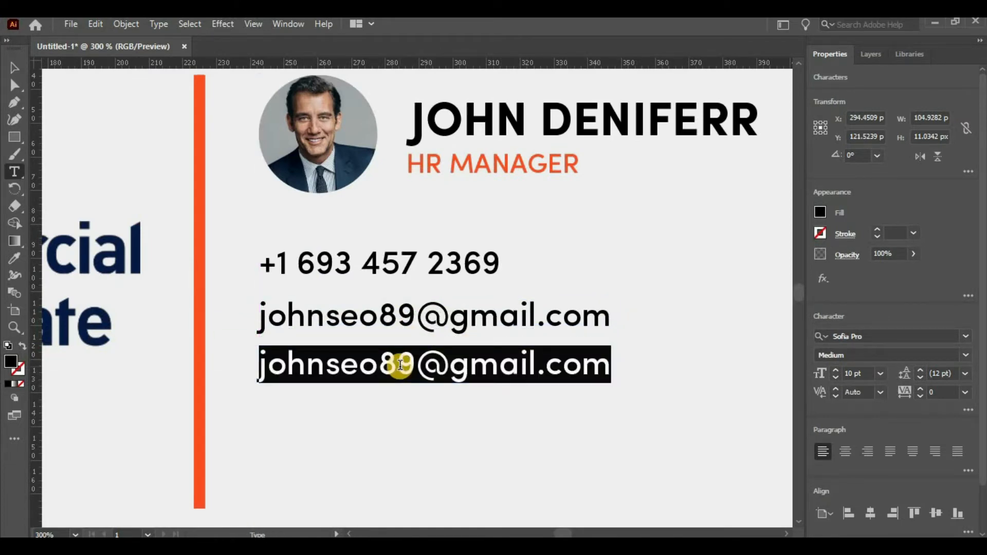
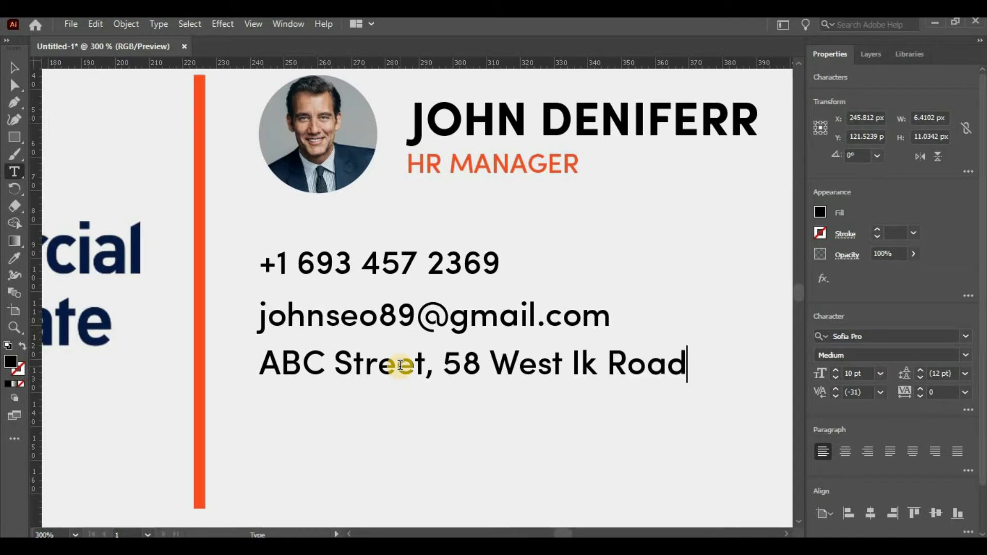
{"action": "left_click", "coordinate": [14, 67]}
{"action": "left_click_drag", "start_coordinate": [304, 368], "coordinate": [300, 417]}
{"action": "double_click", "coordinate": [298, 414]}
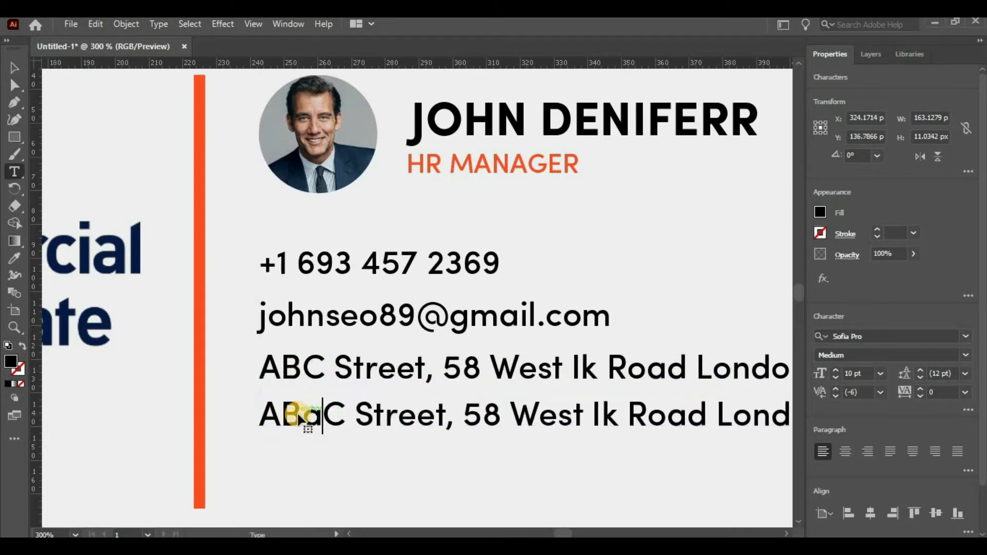
{"action": "key", "text": "ctrl+a"}
{"action": "type", "text": "w"}
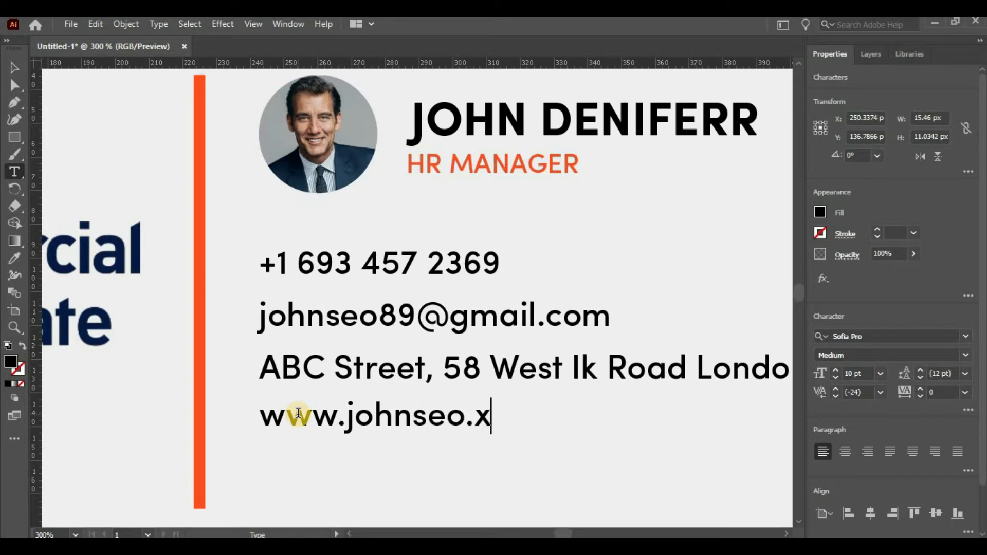
{"action": "left_click", "coordinate": [13, 67]}
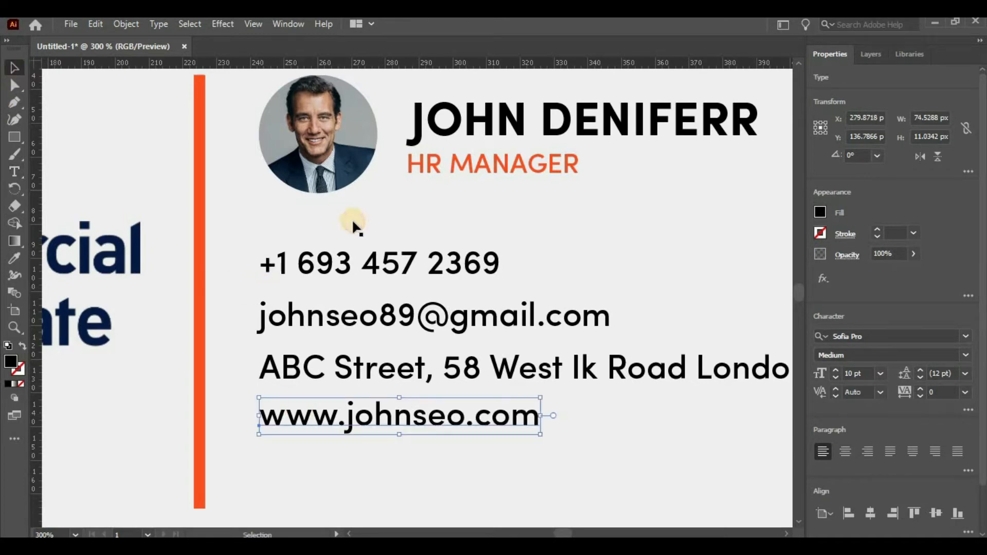
Shift the four contact lines to the right, away from the orange bar
{"action": "key", "text": "ctrl+minus"}
{"action": "key", "text": "ctrl+minus"}
{"action": "left_click", "coordinate": [350, 312], "text": "shift"}
{"action": "left_click", "coordinate": [347, 284], "text": "shift"}
{"action": "left_click", "coordinate": [348, 258], "text": "shift"}
{"action": "left_click_drag", "start_coordinate": [348, 257], "coordinate": [373, 255]}
{"action": "left_click", "coordinate": [298, 250]}
{"action": "scroll", "coordinate": [298, 249], "scroll_direction": "up", "scroll_amount": 1}
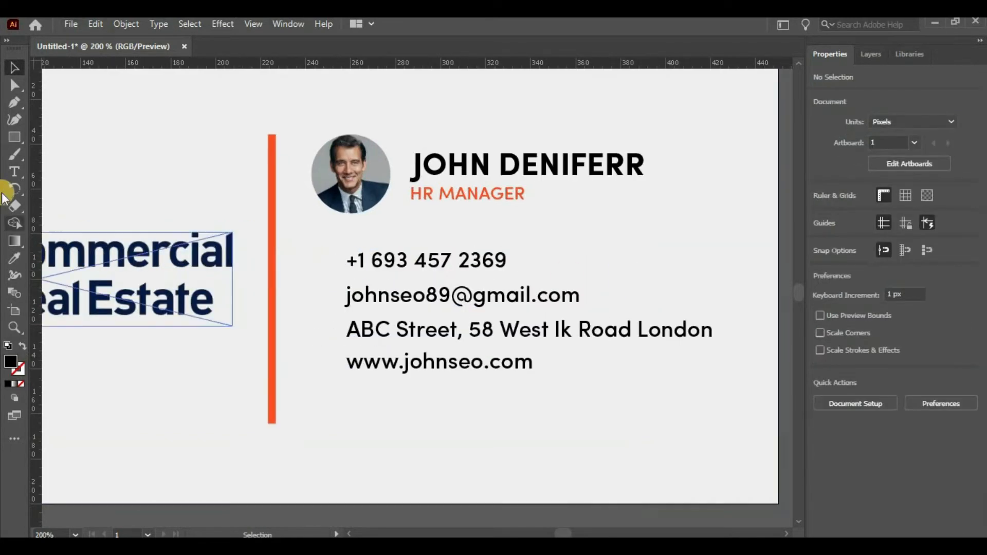
Draw a small circle left of the phone number and set its width to 12.7608 px, copied from the notes
{"action": "left_click", "coordinate": [18, 141]}
{"action": "left_click", "coordinate": [77, 152]}
{"action": "left_click_drag", "start_coordinate": [317, 259], "coordinate": [334, 274]}
{"action": "key", "text": "alt+Tab"}
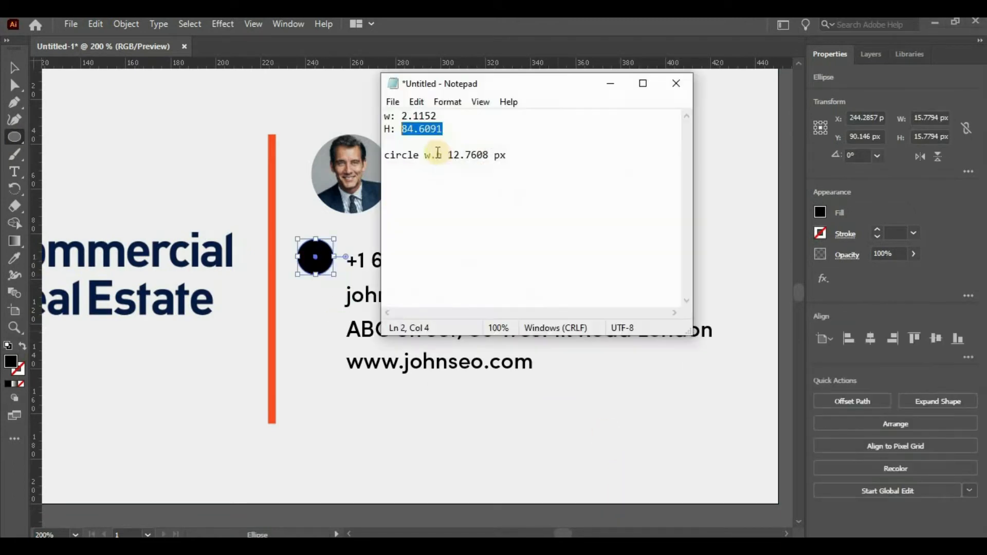
{"action": "left_click_drag", "start_coordinate": [448, 155], "coordinate": [489, 155]}
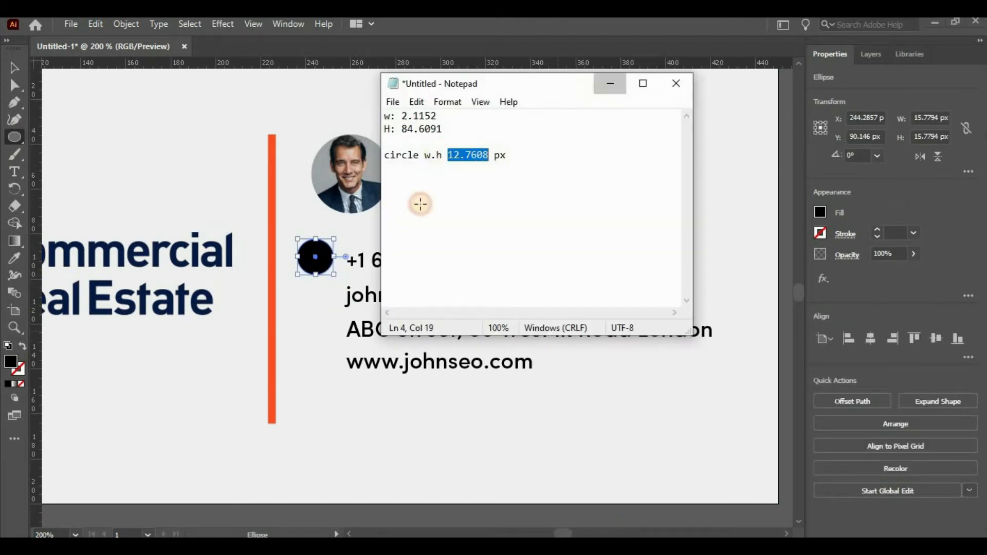
{"action": "key", "text": "alt+Tab"}
{"action": "left_click", "coordinate": [929, 119]}
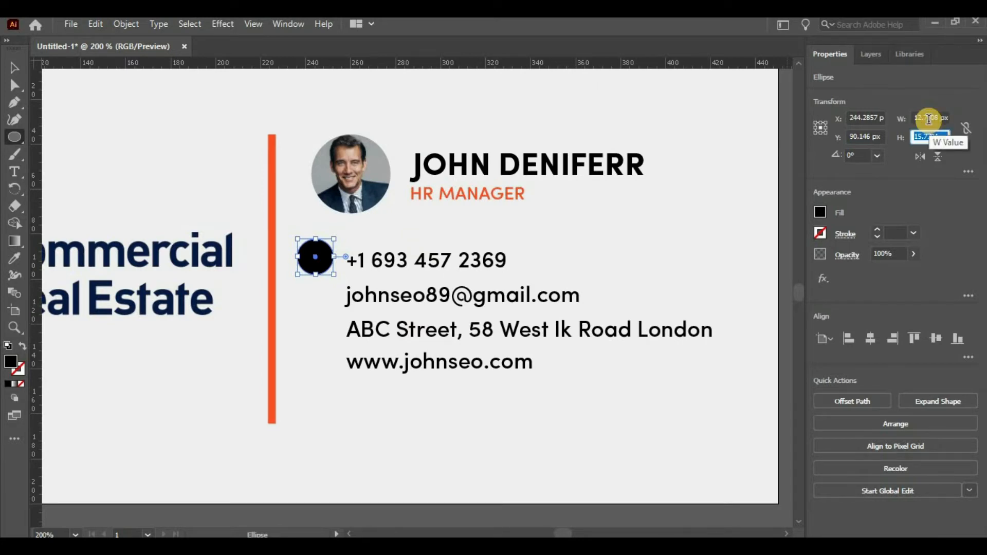
{"action": "left_click", "coordinate": [14, 68]}
Bring the email icon SVG from the project folder into the signature document and place the envelope over the circle
{"action": "scroll", "coordinate": [315, 256], "scroll_direction": "up", "scroll_amount": 3}
{"action": "left_click_drag", "start_coordinate": [351, 302], "coordinate": [360, 309]}
{"action": "left_click", "coordinate": [375, 226]}
{"action": "scroll", "coordinate": [375, 227], "scroll_direction": "down", "scroll_amount": 3}
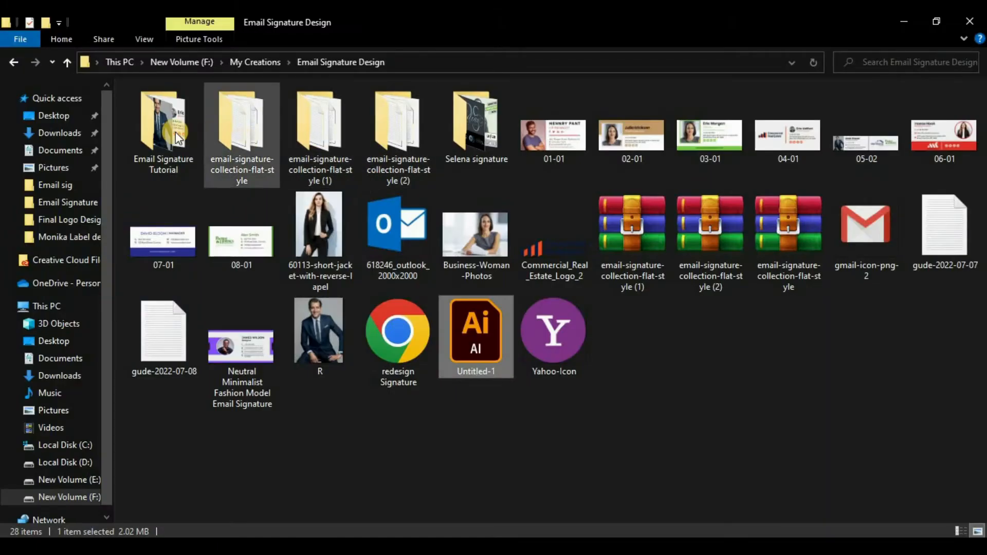
{"action": "double_click", "coordinate": [163, 124]}
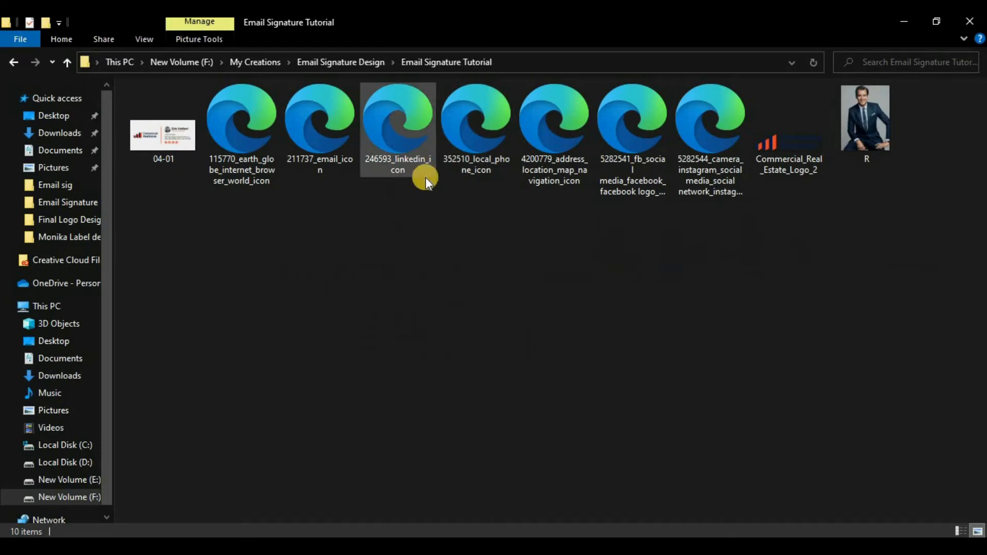
{"action": "left_click_drag", "start_coordinate": [325, 152], "coordinate": [433, 276]}
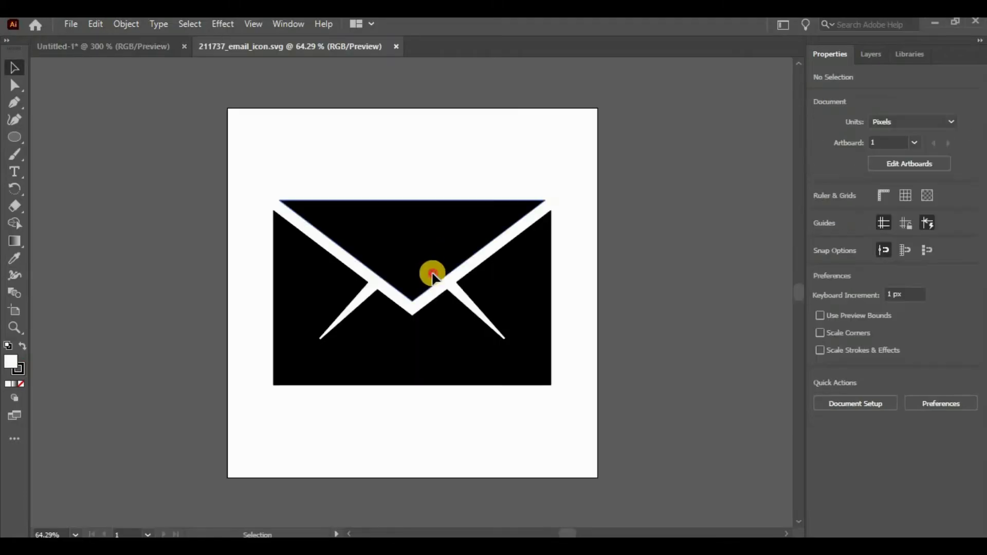
{"action": "left_click", "coordinate": [432, 276]}
{"action": "mouse_move", "coordinate": [474, 318]}
{"action": "left_mouse_down"}
{"action": "mouse_move", "coordinate": [422, 293]}
{"action": "mouse_move", "coordinate": [124, 47]}
{"action": "mouse_move", "coordinate": [328, 254]}
{"action": "left_mouse_up"}
{"action": "left_click_drag", "start_coordinate": [363, 291], "coordinate": [330, 238]}
{"action": "left_click", "coordinate": [335, 236]}
Color the circle with the bar's orange using the Eyedropper
{"action": "left_click", "coordinate": [19, 257]}
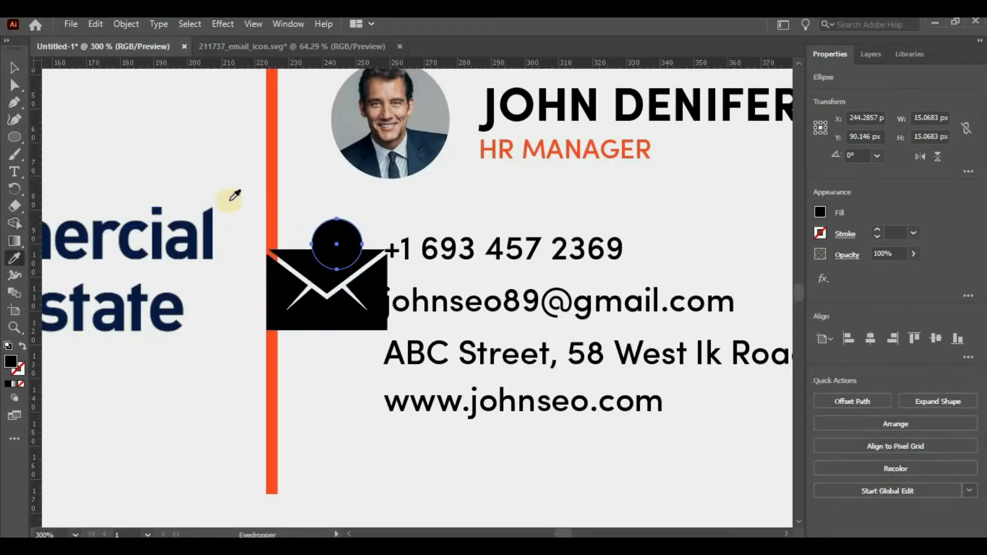
{"action": "left_click", "coordinate": [272, 196]}
{"action": "left_click", "coordinate": [3, 62]}
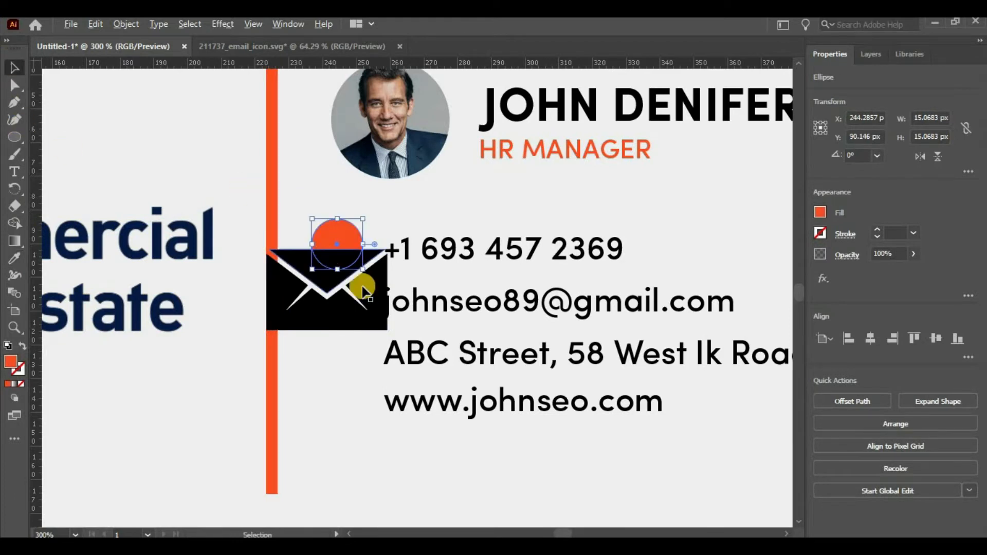
Scale the envelope icon down and center it inside the orange circle
{"action": "key", "text": "ctrl+="}
{"action": "left_click", "coordinate": [394, 325]}
{"action": "left_click_drag", "start_coordinate": [403, 346], "coordinate": [343, 236]}
{"action": "key", "text": "ctrl+="}
{"action": "key", "text": "ctrl+="}
{"action": "key", "text": "ctrl+="}
{"action": "key", "text": "ctrl+="}
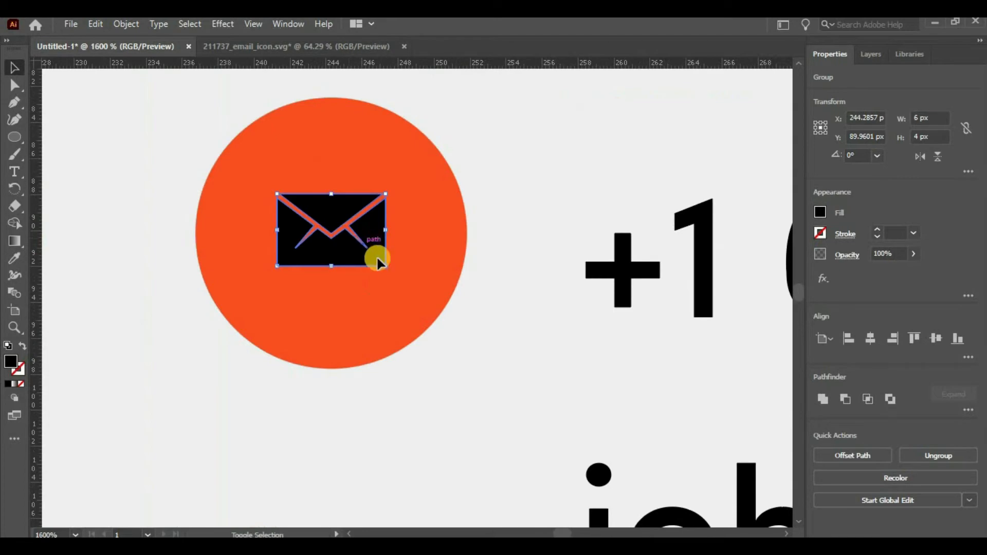
{"action": "left_click_drag", "start_coordinate": [391, 274], "coordinate": [407, 304]}
{"action": "scroll", "coordinate": [413, 248], "scroll_direction": "down", "scroll_amount": 5}
{"action": "left_click", "coordinate": [418, 280]}
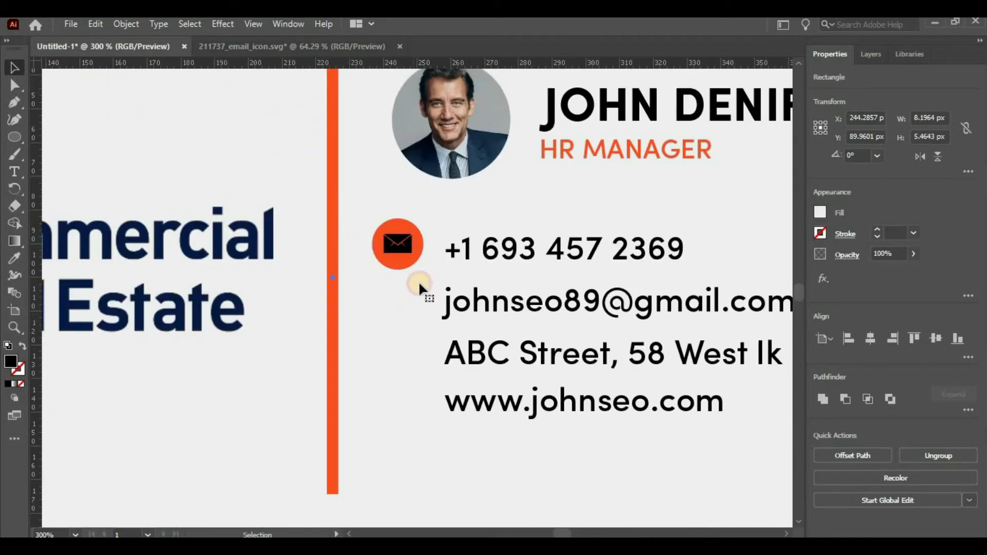
Set the envelope icon's fill to white
{"action": "left_click", "coordinate": [397, 246]}
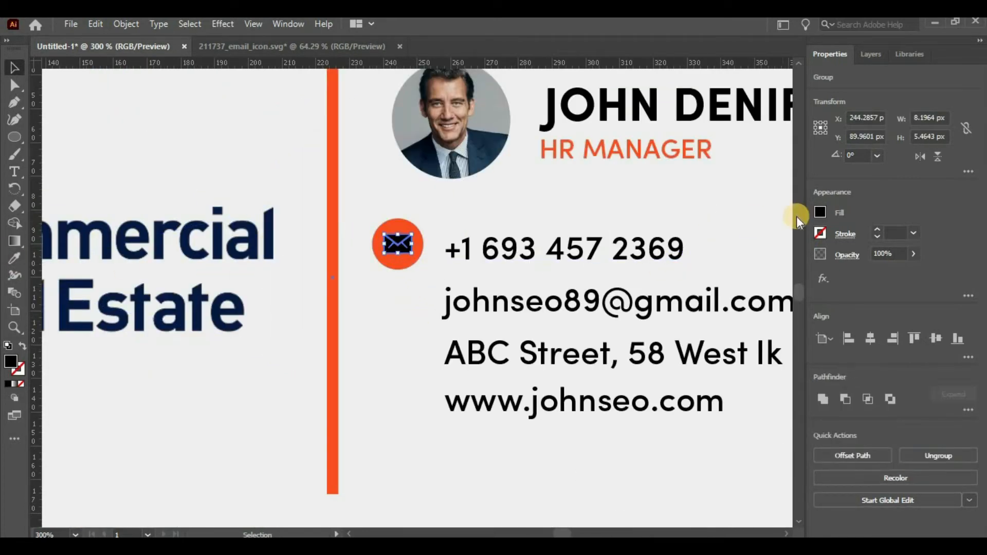
{"action": "left_click", "coordinate": [774, 307]}
{"action": "double_click", "coordinate": [429, 217]}
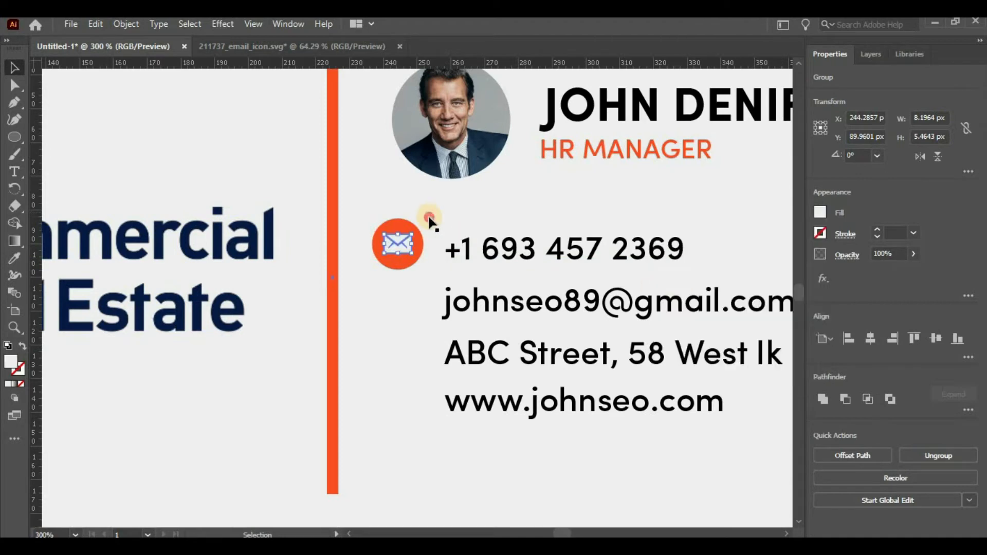
{"action": "scroll", "coordinate": [436, 239], "scroll_direction": "down", "scroll_amount": 2}
{"action": "double_click", "coordinate": [481, 453]}
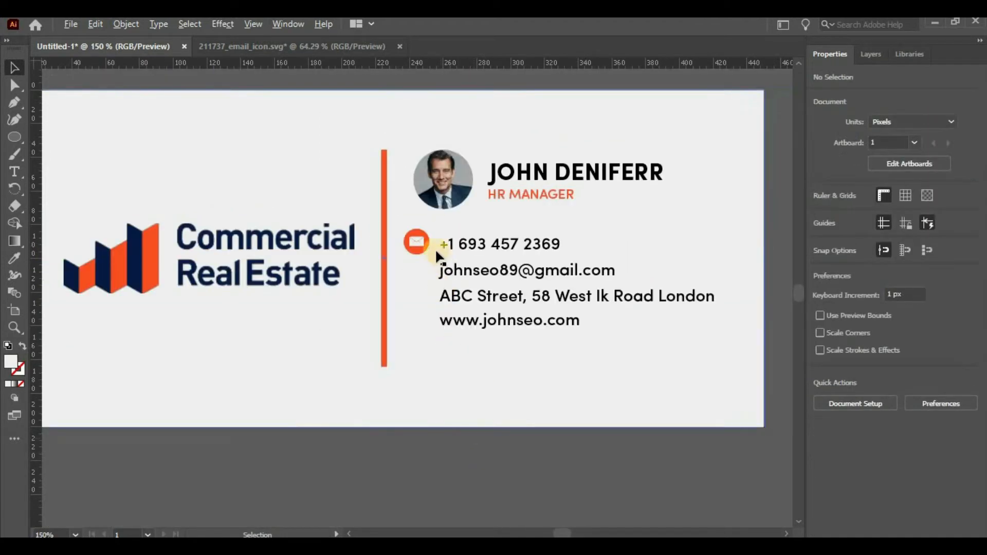
Duplicate the orange circle with its envelope icon down beside each of the other three contact lines
{"action": "scroll", "coordinate": [437, 251], "scroll_direction": "up", "scroll_amount": 3}
{"action": "left_click", "coordinate": [390, 240]}
{"action": "left_click_drag", "start_coordinate": [380, 220], "coordinate": [381, 490]}
{"action": "scroll", "coordinate": [385, 452], "scroll_direction": "down", "scroll_amount": 2}
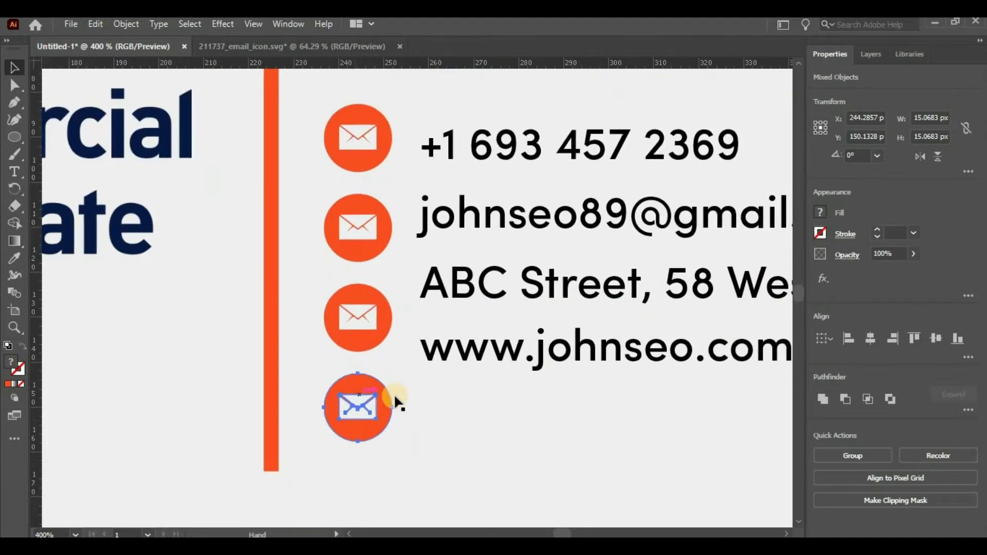
Delete the envelope icons from the three lower circles, leaving plain orange circles
{"action": "left_click", "coordinate": [364, 237]}
{"action": "key", "text": "Delete"}
{"action": "left_click", "coordinate": [350, 322]}
{"action": "key", "text": "Delete"}
{"action": "left_click", "coordinate": [360, 403]}
{"action": "key", "text": "Delete"}
Bring the local phone icon SVG from the project folder into the signature, closing the email icon file without saving
{"action": "key", "text": "alt+Tab"}
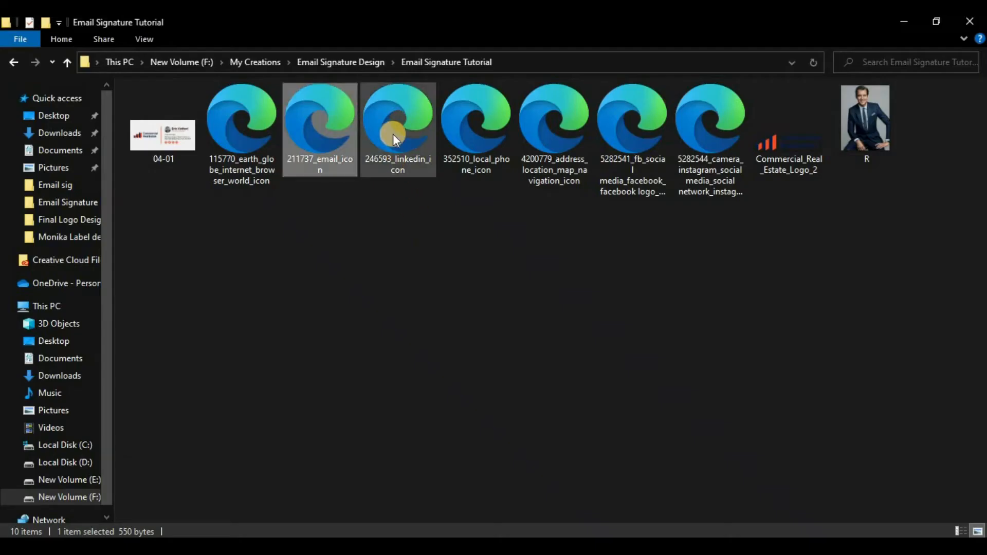
{"action": "left_click_drag", "start_coordinate": [502, 146], "coordinate": [394, 49]}
{"action": "left_click", "coordinate": [400, 47]}
{"action": "left_click", "coordinate": [566, 303]}
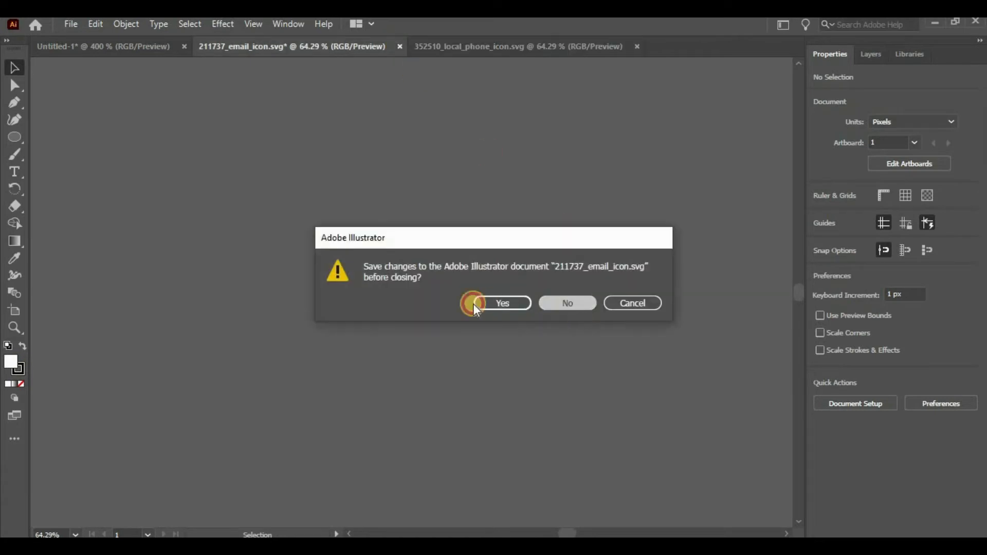
{"action": "left_click", "coordinate": [424, 301]}
{"action": "scroll", "coordinate": [408, 298], "scroll_direction": "up", "scroll_amount": 5}
{"action": "left_click_drag", "start_coordinate": [485, 327], "coordinate": [364, 248]}
{"action": "key", "text": "ctrl+equal"}
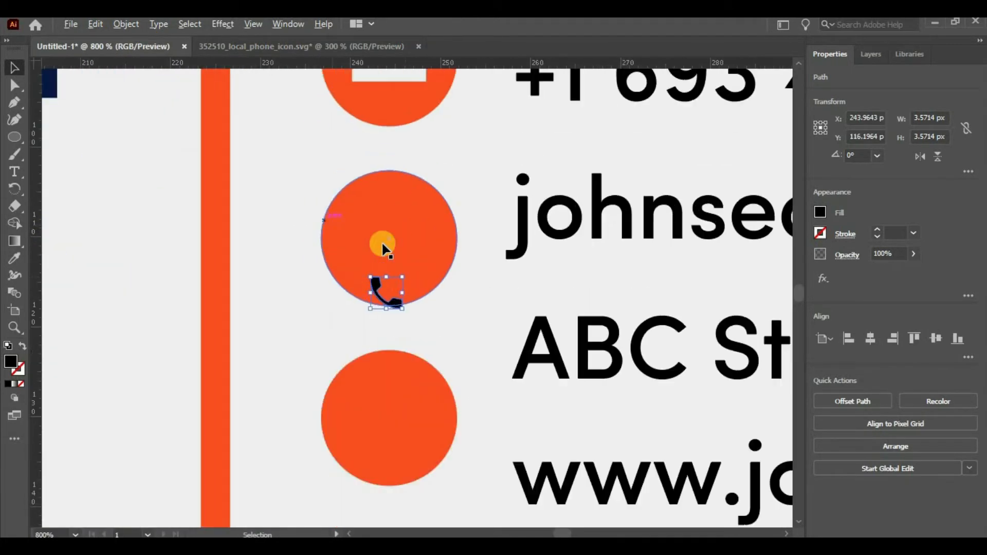
Scale the phone icon up, center it in the second orange circle and set its fill to white
{"action": "left_click_drag", "start_coordinate": [364, 301], "coordinate": [384, 389]}
{"action": "left_click_drag", "start_coordinate": [373, 383], "coordinate": [385, 324]}
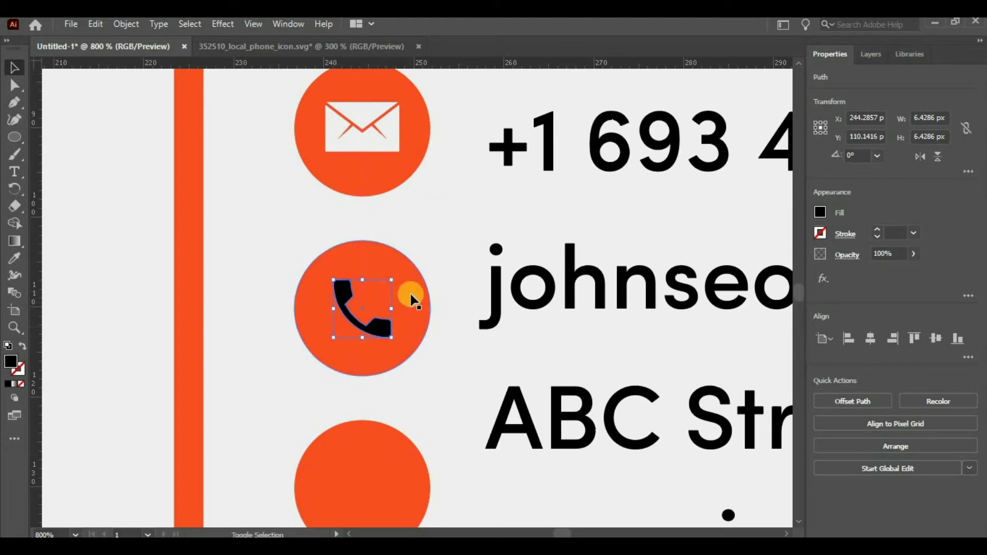
{"action": "left_click", "coordinate": [820, 212]}
{"action": "left_click", "coordinate": [771, 304]}
{"action": "left_click", "coordinate": [401, 225]}
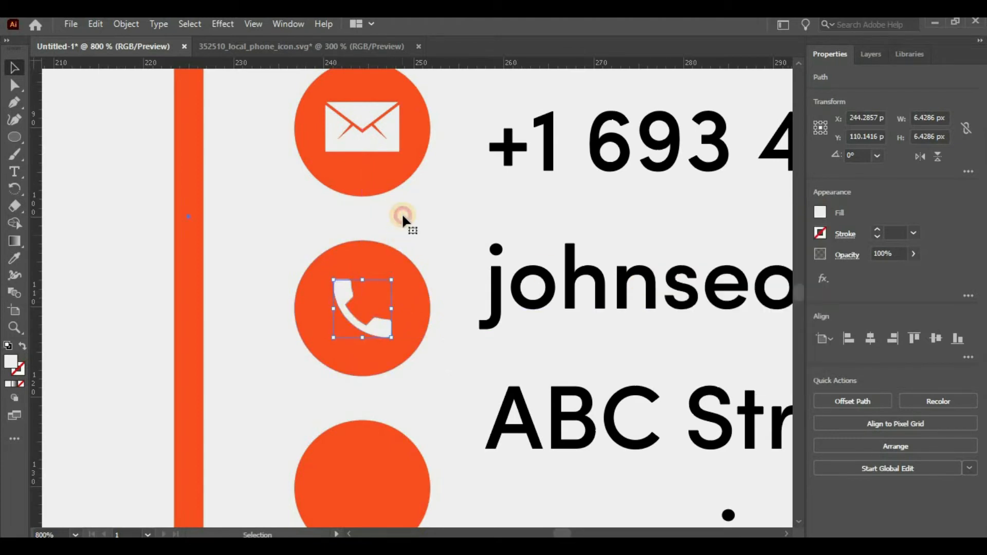
{"action": "left_click", "coordinate": [402, 215]}
Close the phone icon file without saving and place the location pin icon inside the third orange circle
{"action": "scroll", "coordinate": [413, 197], "scroll_direction": "down", "scroll_amount": 1}
{"action": "left_click", "coordinate": [420, 47]}
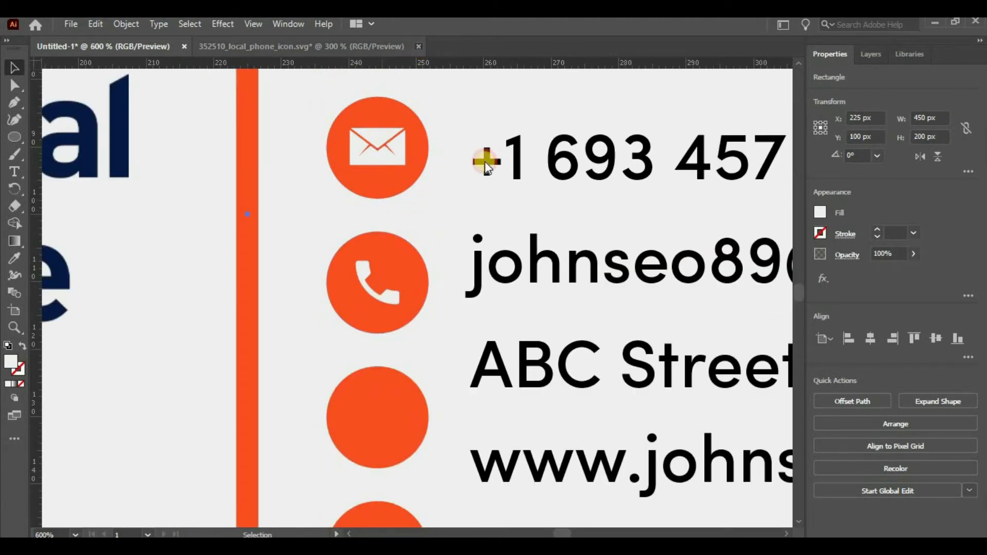
{"action": "left_click", "coordinate": [569, 303]}
{"action": "left_click", "coordinate": [421, 534]}
{"action": "left_click_drag", "start_coordinate": [574, 118], "coordinate": [445, 278]}
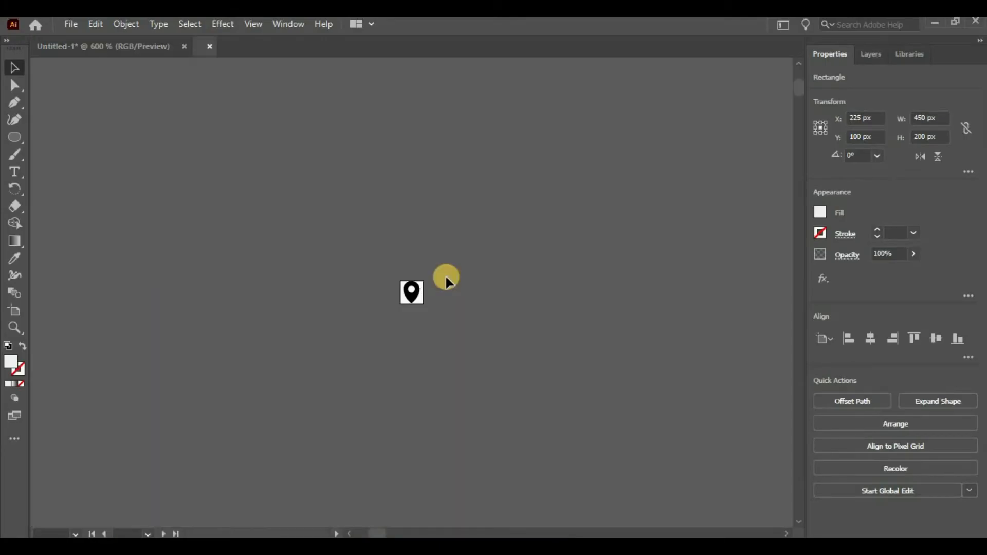
{"action": "left_click", "coordinate": [457, 352]}
{"action": "left_click_drag", "start_coordinate": [435, 323], "coordinate": [384, 437]}
Set the location pin icon's fill to white
{"action": "left_click", "coordinate": [821, 213]}
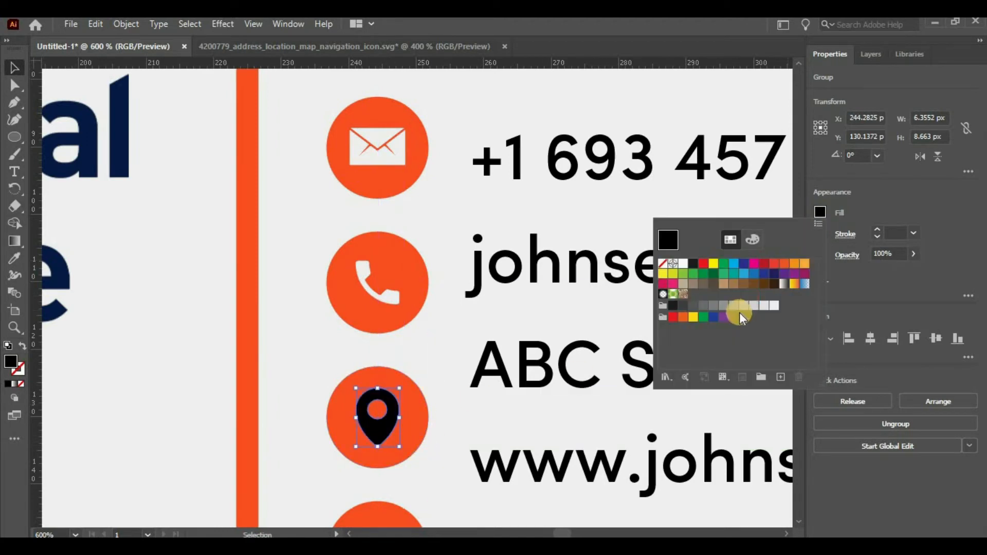
{"action": "left_click", "coordinate": [762, 307]}
{"action": "scroll", "coordinate": [430, 364], "scroll_direction": "down", "scroll_amount": 2}
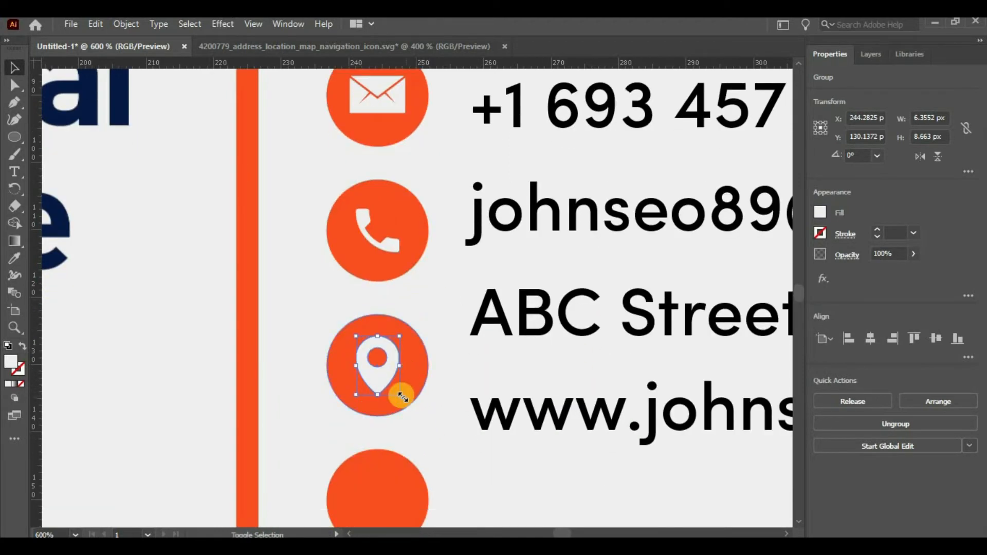
{"action": "left_click", "coordinate": [434, 381]}
{"action": "scroll", "coordinate": [446, 443], "scroll_direction": "down", "scroll_amount": 5}
Bring the earth globe icon SVG into the signature and align it inside the fourth orange circle
{"action": "key", "text": "alt+Tab"}
{"action": "left_click_drag", "start_coordinate": [244, 131], "coordinate": [379, 250]}
{"action": "scroll", "coordinate": [403, 428], "scroll_direction": "up", "scroll_amount": 3}
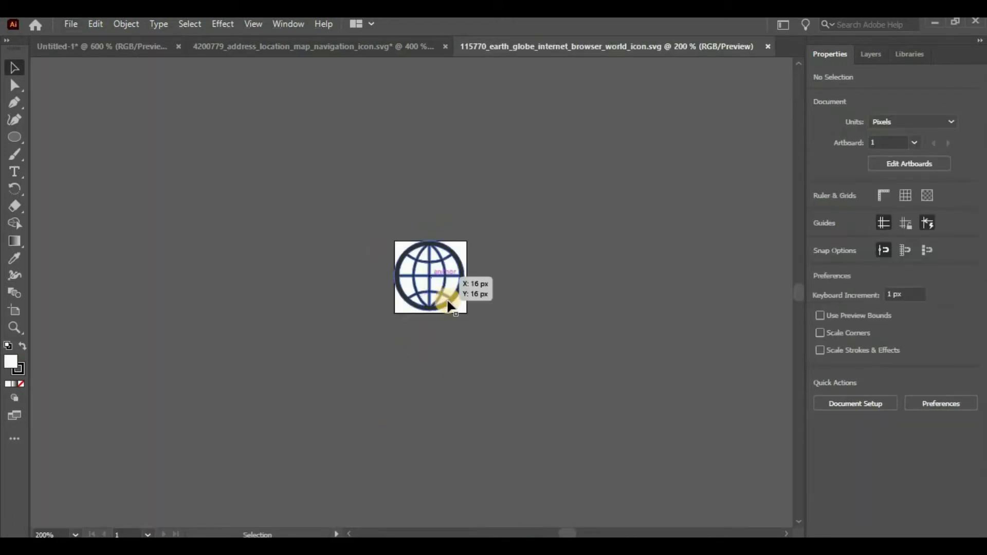
{"action": "scroll", "coordinate": [451, 296], "scroll_direction": "up", "scroll_amount": 2}
{"action": "left_click", "coordinate": [482, 317]}
{"action": "left_click_drag", "start_coordinate": [463, 298], "coordinate": [432, 277]}
{"action": "left_click_drag", "start_coordinate": [322, 180], "coordinate": [369, 379]}
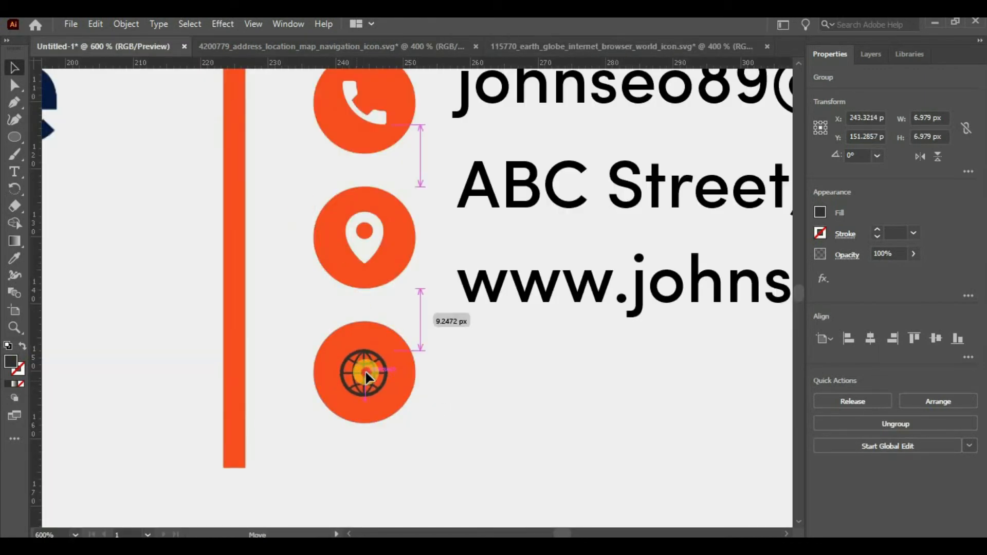
{"action": "left_click_drag", "start_coordinate": [368, 377], "coordinate": [365, 371]}
{"action": "left_click", "coordinate": [385, 409], "text": "shift"}
{"action": "left_click", "coordinate": [914, 339]}
Scale the globe icon to fit the circle and set its fill to white
{"action": "left_click_drag", "start_coordinate": [375, 369], "coordinate": [394, 402]}
{"action": "left_click", "coordinate": [389, 396], "text": "shift"}
{"action": "left_click", "coordinate": [821, 212]}
{"action": "left_click", "coordinate": [770, 305]}
{"action": "left_click", "coordinate": [511, 342]}
Reposition the contact icons and text lines so each icon sits level with its text line
{"action": "scroll", "coordinate": [509, 339], "scroll_direction": "down", "scroll_amount": 2}
{"action": "left_click_drag", "start_coordinate": [486, 367], "coordinate": [405, 351]}
{"action": "left_click_drag", "start_coordinate": [422, 296], "coordinate": [416, 338]}
{"action": "left_click_drag", "start_coordinate": [419, 251], "coordinate": [419, 279]}
{"action": "left_click_drag", "start_coordinate": [433, 179], "coordinate": [430, 188]}
{"action": "left_click_drag", "start_coordinate": [425, 137], "coordinate": [432, 131]}
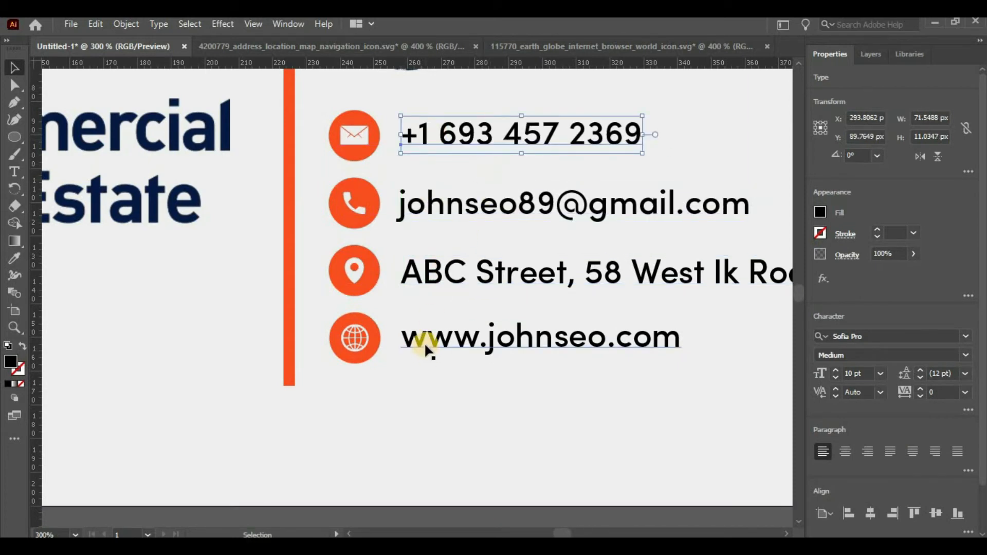
{"action": "mouse_move", "coordinate": [424, 344]}
{"action": "left_mouse_down"}
{"action": "mouse_move", "coordinate": [419, 324]}
{"action": "mouse_move", "coordinate": [417, 340]}
{"action": "left_mouse_up"}
{"action": "left_click_drag", "start_coordinate": [415, 271], "coordinate": [420, 272]}
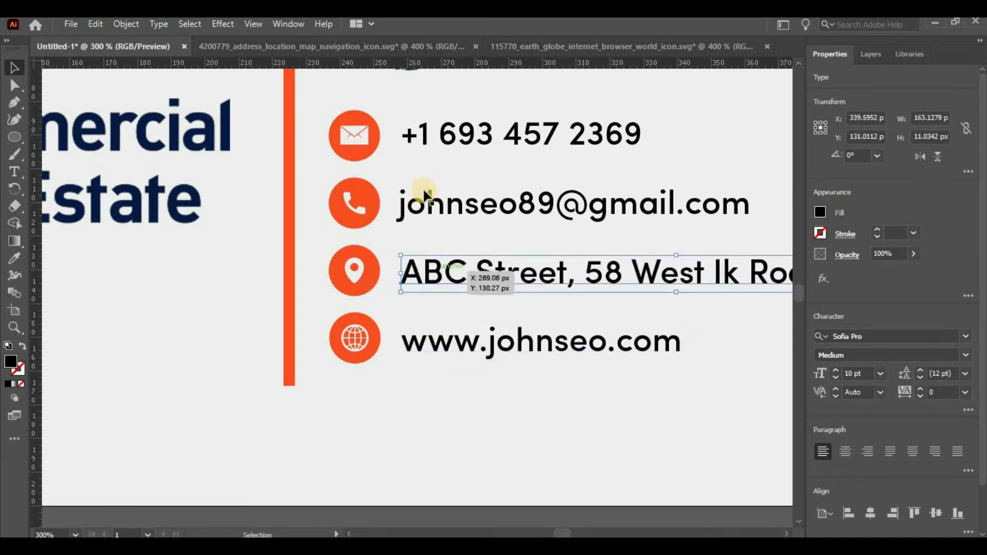
Left-align the four contact text lines and move them closer to the icons
{"action": "left_click", "coordinate": [458, 147]}
{"action": "left_click", "coordinate": [454, 207], "text": "shift"}
{"action": "left_click", "coordinate": [453, 270], "text": "shift"}
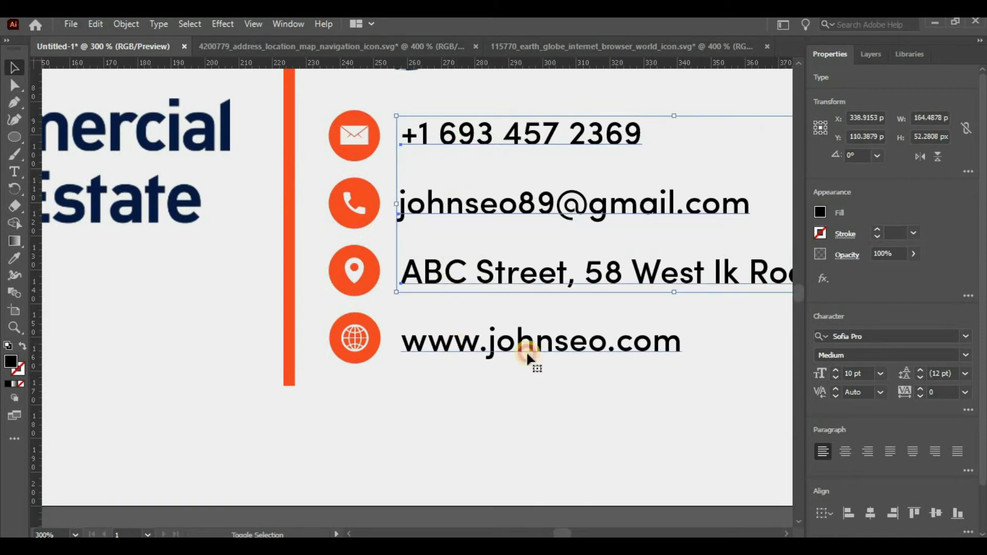
{"action": "left_click", "coordinate": [846, 513]}
{"action": "scroll", "coordinate": [587, 222], "scroll_direction": "down", "scroll_amount": 1}
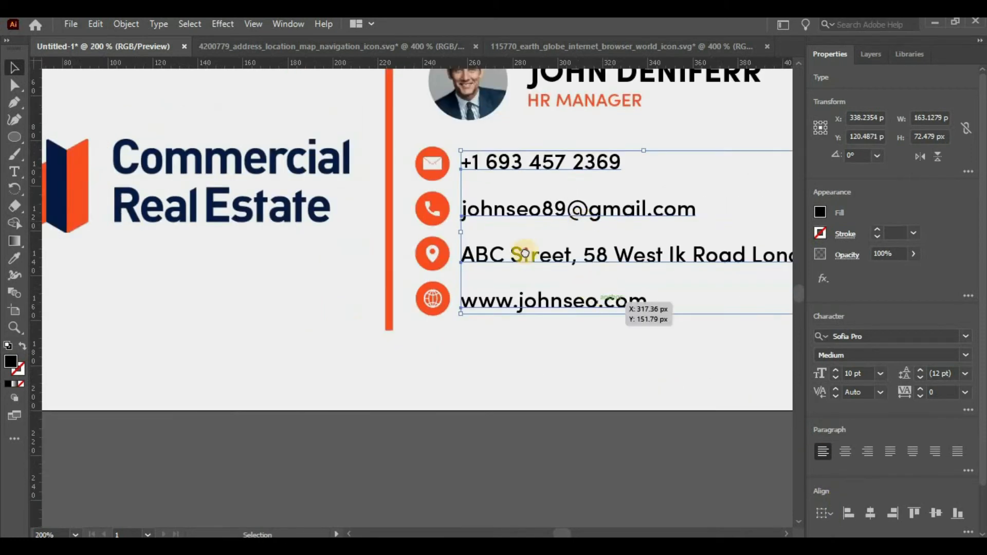
{"action": "left_click_drag", "start_coordinate": [522, 251], "coordinate": [358, 302]}
{"action": "left_click", "coordinate": [439, 459]}
{"action": "scroll", "coordinate": [449, 363], "scroll_direction": "down", "scroll_amount": 1}
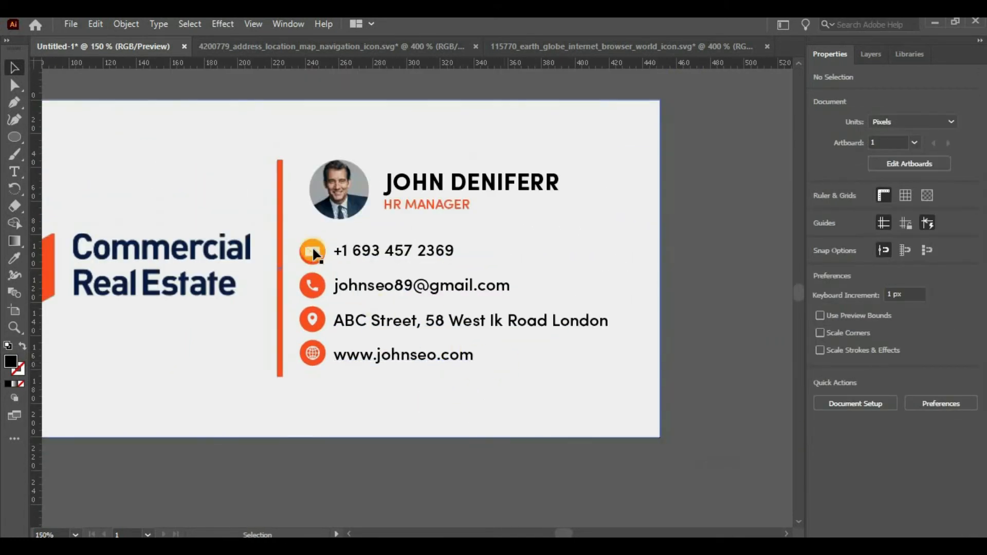
Group the contact icons and text lines together
{"action": "left_click_drag", "start_coordinate": [301, 377], "coordinate": [300, 375]}
{"action": "left_click", "coordinate": [414, 377], "text": "shift"}
{"action": "key", "text": "ctrl+g"}
{"action": "scroll", "coordinate": [353, 221], "scroll_direction": "up", "scroll_amount": 5}
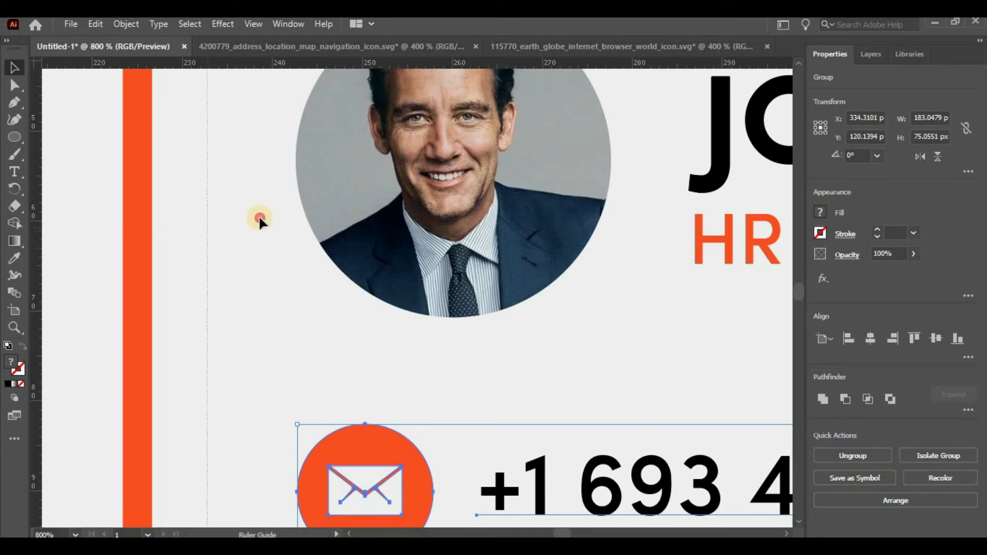
Align the contact group's left edge with the portrait photo using a ruler guide, then delete the guide
{"action": "left_click_drag", "start_coordinate": [292, 221], "coordinate": [296, 224]}
{"action": "left_click_drag", "start_coordinate": [368, 429], "coordinate": [352, 262]}
{"action": "scroll", "coordinate": [325, 260], "scroll_direction": "down", "scroll_amount": 3}
{"action": "left_click", "coordinate": [323, 287]}
{"action": "scroll", "coordinate": [324, 283], "scroll_direction": "up", "scroll_amount": 3}
{"action": "scroll", "coordinate": [347, 240], "scroll_direction": "down", "scroll_amount": 5}
{"action": "scroll", "coordinate": [311, 372], "scroll_direction": "up", "scroll_amount": 6}
{"action": "left_click_drag", "start_coordinate": [535, 359], "coordinate": [534, 320]}
{"action": "scroll", "coordinate": [534, 320], "scroll_direction": "down", "scroll_amount": 6}
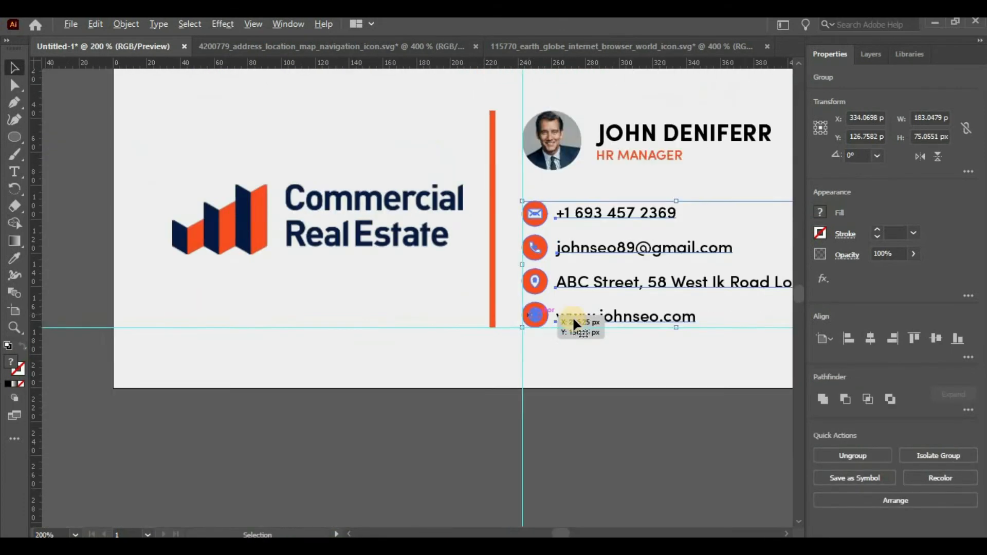
{"action": "left_click", "coordinate": [746, 358]}
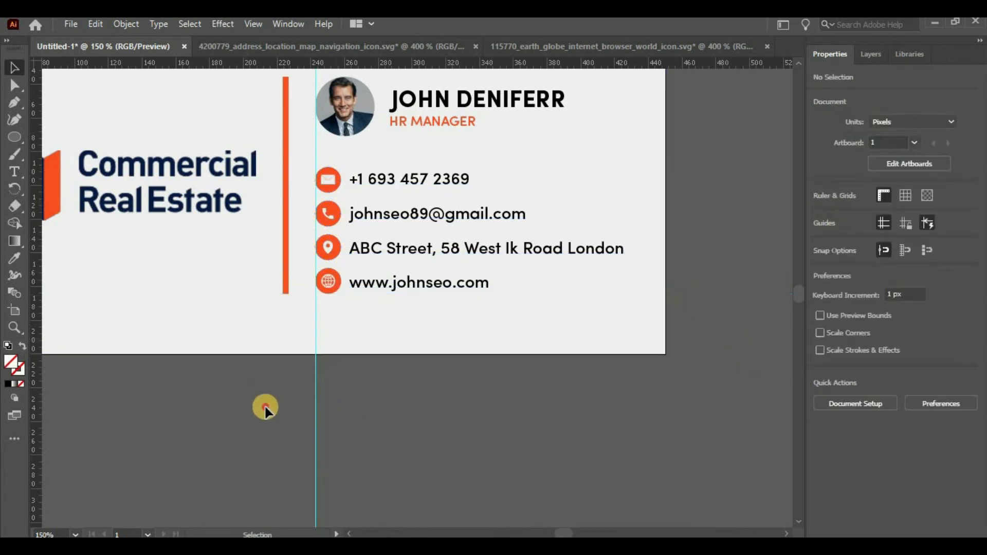
{"action": "key", "text": "Delete"}
{"action": "left_click_drag", "start_coordinate": [323, 348], "coordinate": [440, 426]}
{"action": "key", "text": "ctrl+minus"}
Draw an orange rectangle bar across the full width of the artboard's bottom edge
{"action": "key", "text": "m"}
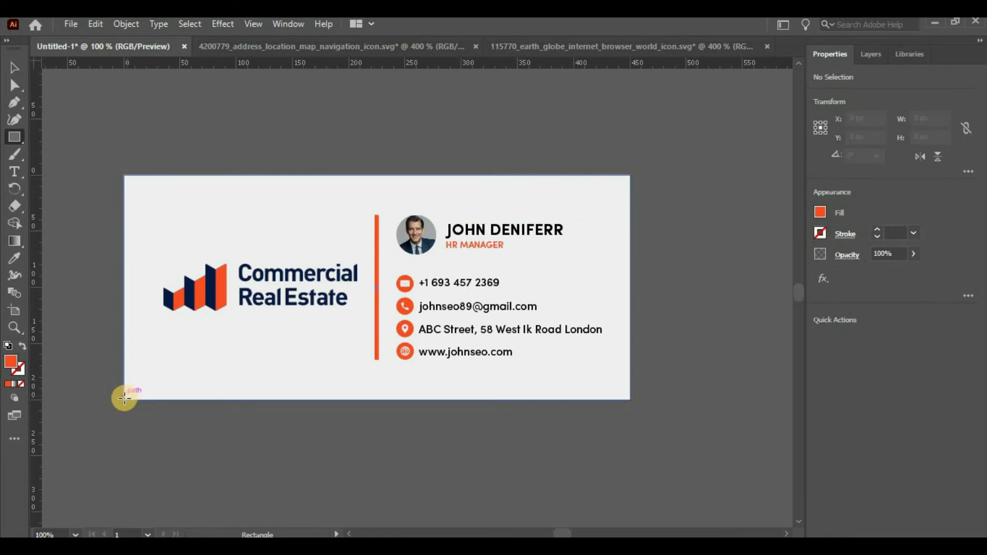
{"action": "left_click_drag", "start_coordinate": [124, 400], "coordinate": [630, 377]}
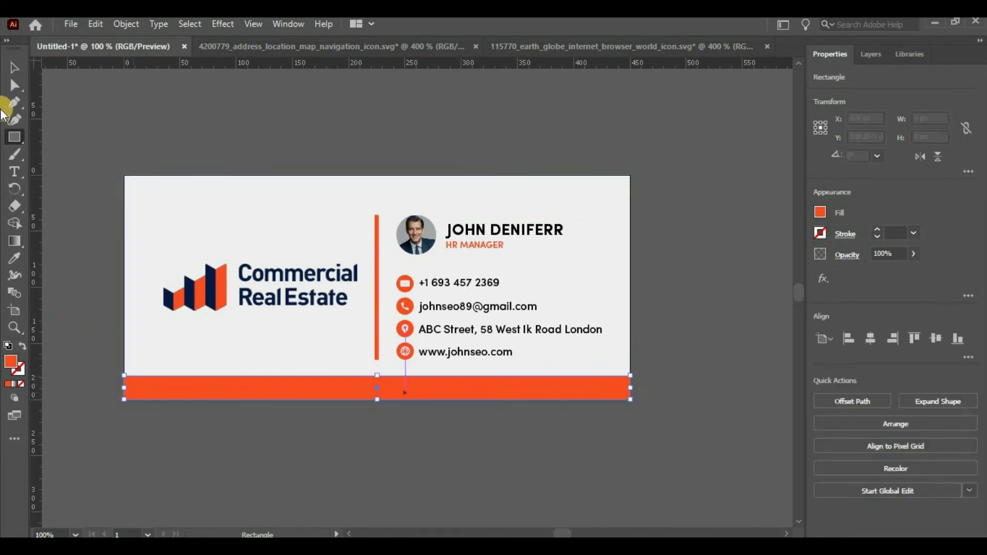
{"action": "left_click", "coordinate": [14, 67]}
{"action": "left_click", "coordinate": [302, 430]}
{"action": "key", "text": "ctrl+plus"}
Close the location and globe icon files without saving
{"action": "left_click", "coordinate": [476, 46]}
{"action": "left_click", "coordinate": [570, 302]}
{"action": "left_click", "coordinate": [511, 47]}
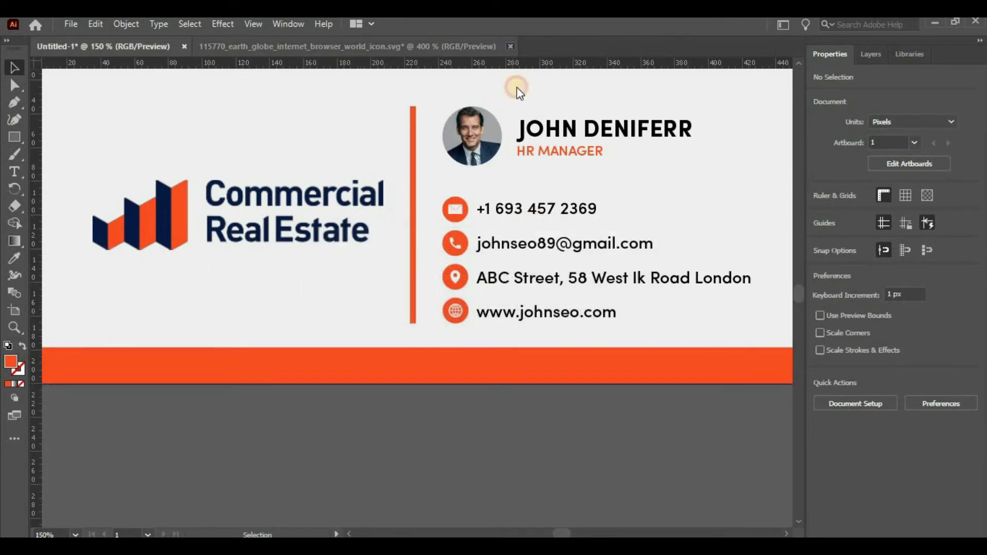
{"action": "left_click", "coordinate": [577, 304]}
Bring the Facebook icon SVG into the signature and place it on the orange footer bar
{"action": "key", "text": "alt+Tab"}
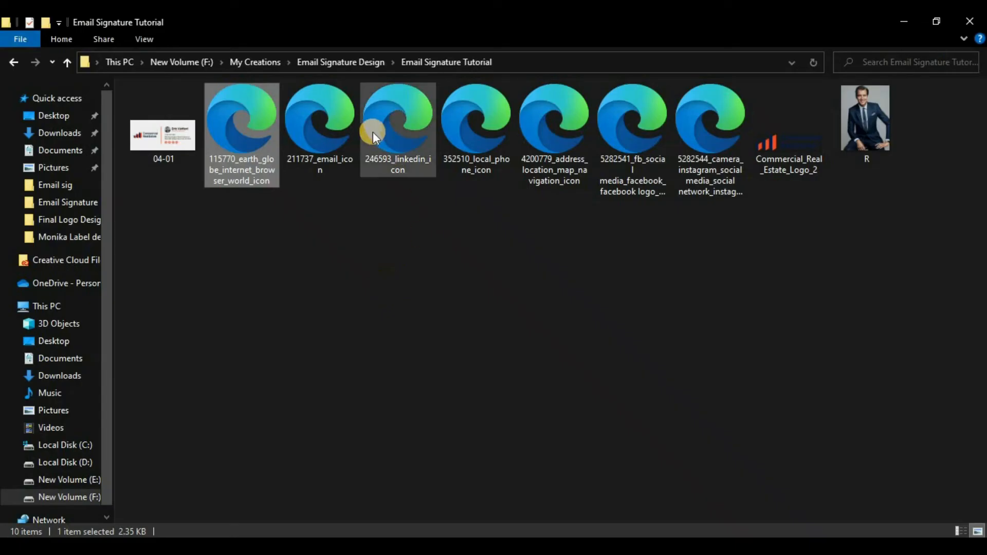
{"action": "left_click_drag", "start_coordinate": [631, 129], "coordinate": [412, 260]}
{"action": "left_click", "coordinate": [412, 262]}
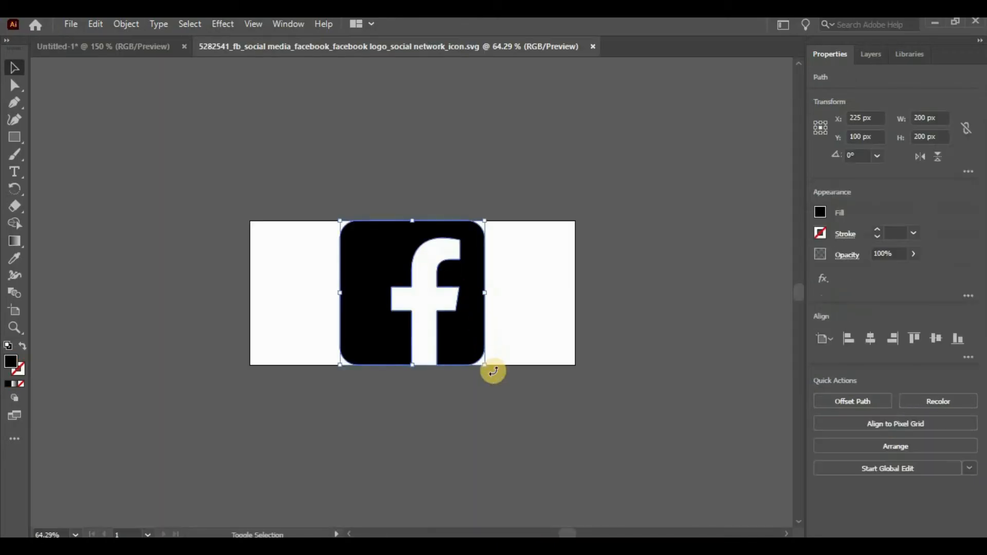
{"action": "left_click_drag", "start_coordinate": [479, 359], "coordinate": [255, 341]}
{"action": "left_click_drag", "start_coordinate": [291, 376], "coordinate": [272, 392]}
{"action": "key", "text": "ctrl+equal"}
{"action": "left_click_drag", "start_coordinate": [319, 430], "coordinate": [304, 375]}
{"action": "left_click", "coordinate": [409, 375]}
{"action": "left_click_drag", "start_coordinate": [461, 350], "coordinate": [461, 345]}
{"action": "left_click", "coordinate": [299, 381]}
Scale the Facebook icon down to about 12.6 px and make it white
{"action": "scroll", "coordinate": [311, 388], "scroll_direction": "up", "scroll_amount": 4}
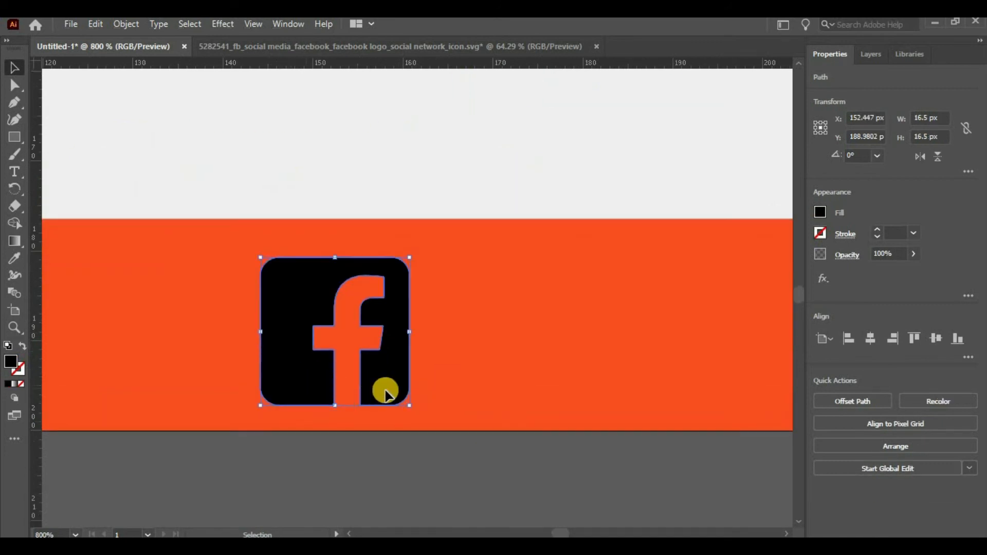
{"action": "left_click_drag", "start_coordinate": [403, 399], "coordinate": [392, 391]}
{"action": "scroll", "coordinate": [471, 393], "scroll_direction": "down", "scroll_amount": 4}
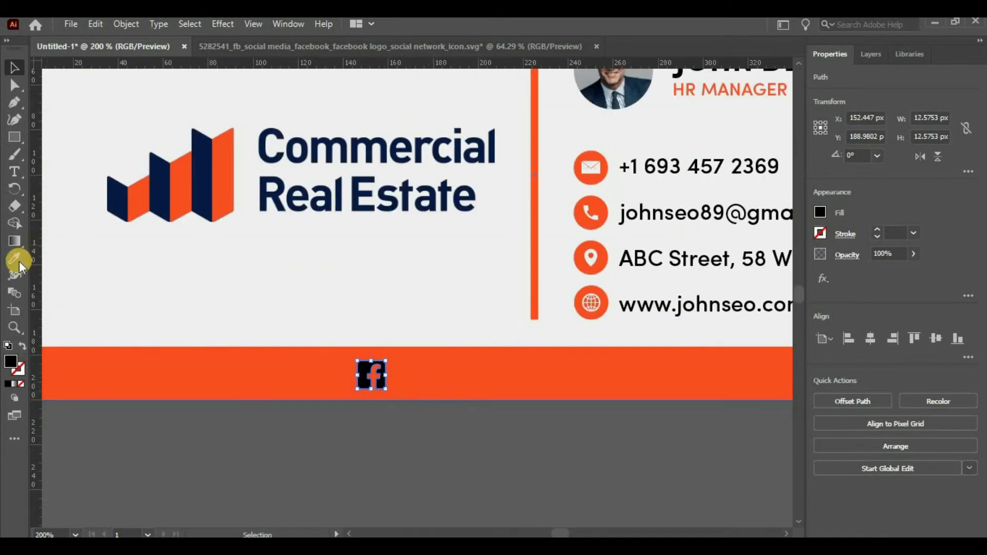
{"action": "left_click", "coordinate": [264, 440]}
{"action": "scroll", "coordinate": [320, 432], "scroll_direction": "down", "scroll_amount": 1}
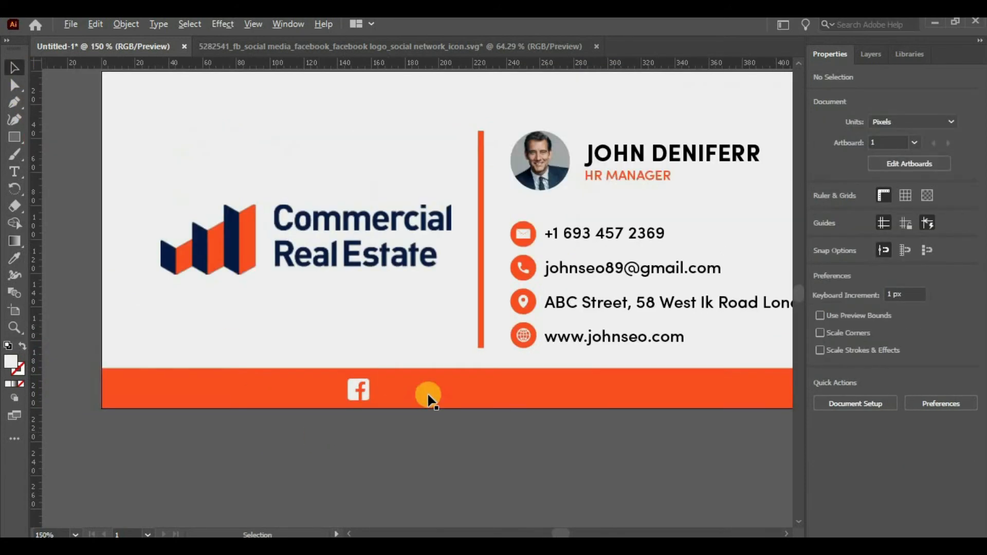
Close the Facebook file and bring the Instagram icon SVG onto the footer bar
{"action": "left_click", "coordinate": [595, 46]}
{"action": "left_click", "coordinate": [389, 529]}
{"action": "left_click_drag", "start_coordinate": [696, 138], "coordinate": [484, 47]}
{"action": "left_click", "coordinate": [479, 344]}
{"action": "left_click_drag", "start_coordinate": [485, 366], "coordinate": [345, 368]}
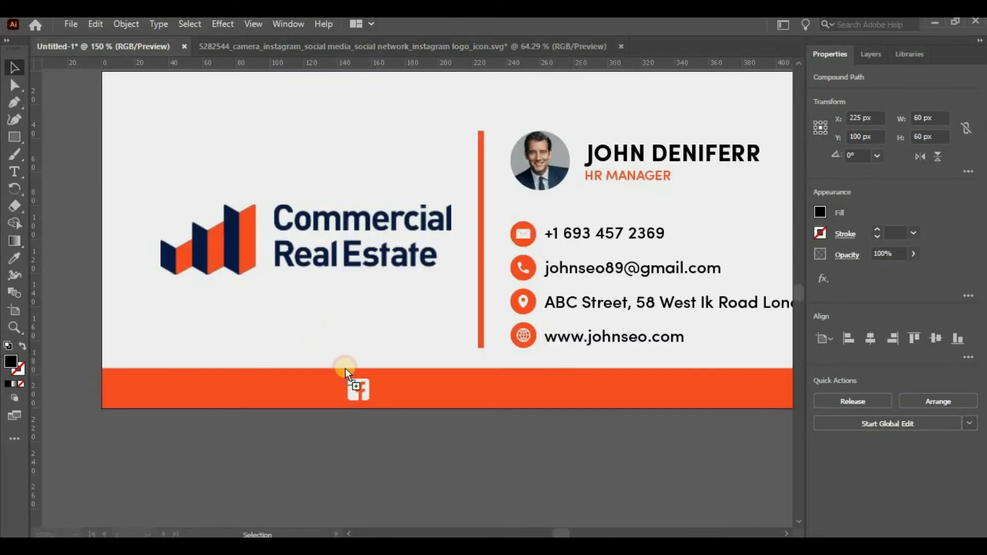
{"action": "left_click_drag", "start_coordinate": [360, 409], "coordinate": [352, 408]}
{"action": "scroll", "coordinate": [379, 414], "scroll_direction": "up", "scroll_amount": 4}
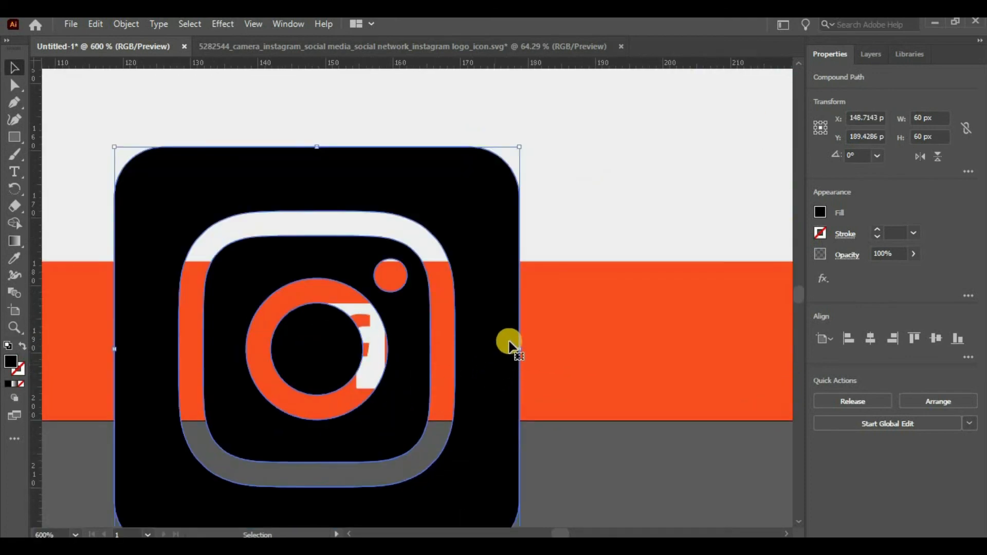
Scale the Instagram icon down to about 11.8 px and place it beside the Facebook icon
{"action": "left_click_drag", "start_coordinate": [519, 147], "coordinate": [414, 311]}
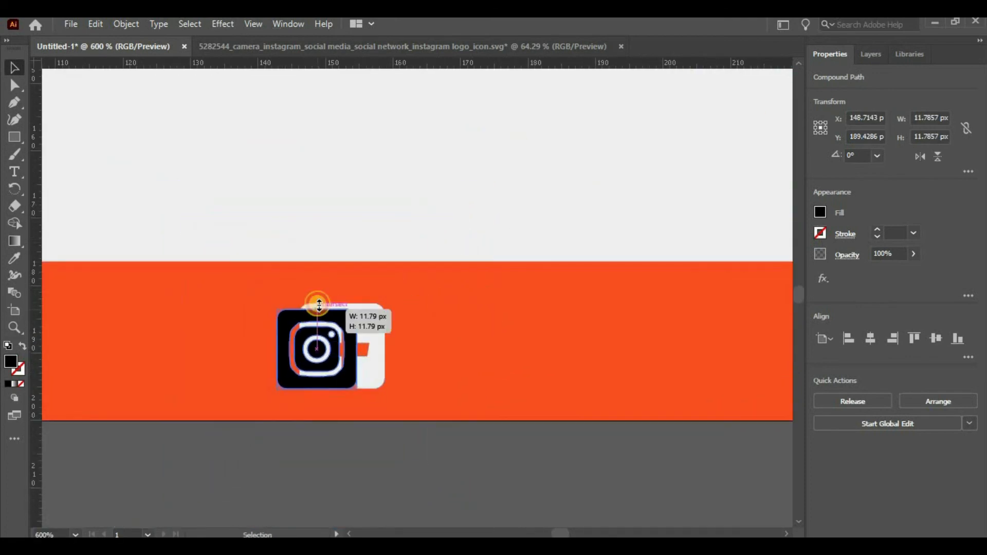
{"action": "left_click_drag", "start_coordinate": [319, 304], "coordinate": [319, 304]}
{"action": "left_click_drag", "start_coordinate": [350, 347], "coordinate": [378, 347]}
{"action": "left_click_drag", "start_coordinate": [307, 347], "coordinate": [299, 347]}
{"action": "left_click_drag", "start_coordinate": [386, 349], "coordinate": [385, 350]}
{"action": "left_click_drag", "start_coordinate": [370, 352], "coordinate": [472, 343]}
Bring in the LinkedIn icon, scale it to about 12 px and place it right of the Instagram icon
{"action": "left_click_drag", "start_coordinate": [408, 144], "coordinate": [516, 394]}
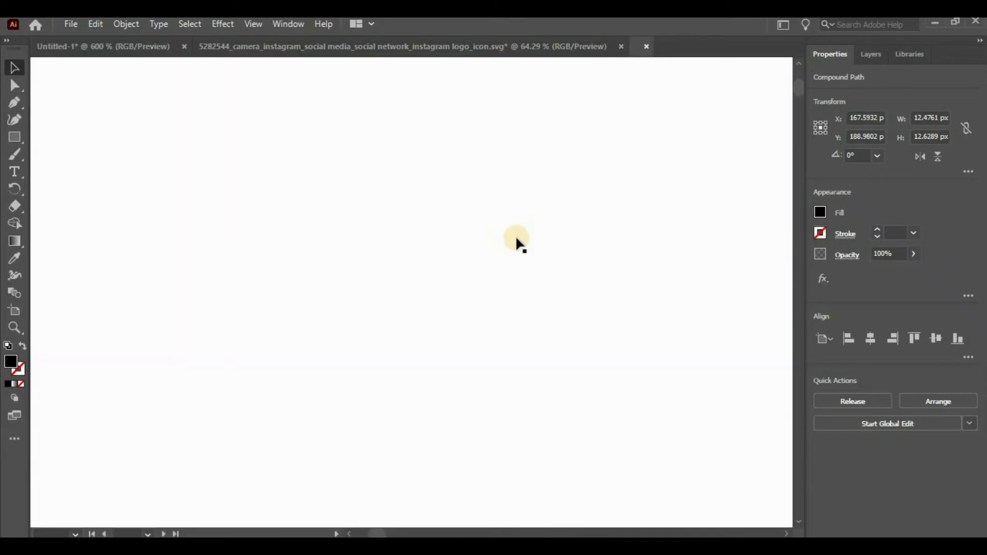
{"action": "left_click_drag", "start_coordinate": [518, 243], "coordinate": [393, 350]}
{"action": "left_click", "coordinate": [568, 121]}
{"action": "left_click_drag", "start_coordinate": [525, 258], "coordinate": [387, 396]}
{"action": "left_click_drag", "start_coordinate": [363, 434], "coordinate": [353, 342]}
{"action": "left_click_drag", "start_coordinate": [345, 379], "coordinate": [344, 389]}
{"action": "left_click_drag", "start_coordinate": [380, 345], "coordinate": [385, 346]}
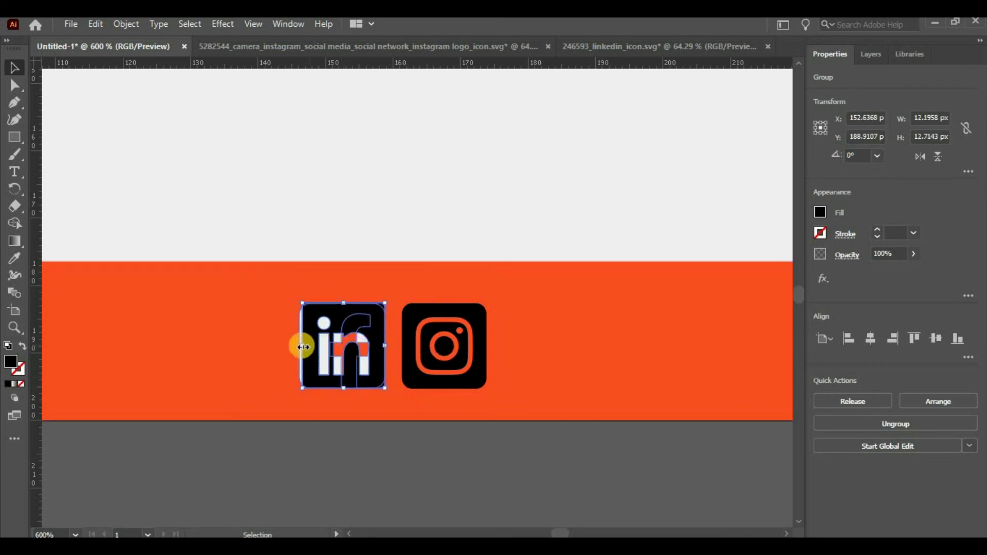
{"action": "left_click_drag", "start_coordinate": [333, 324], "coordinate": [555, 321]}
Color the Instagram and LinkedIn icons white by sampling the Facebook icon with the Eyedropper
{"action": "scroll", "coordinate": [530, 300], "scroll_direction": "down", "scroll_amount": 2}
{"action": "scroll", "coordinate": [452, 312], "scroll_direction": "right", "scroll_amount": 2}
{"action": "left_click", "coordinate": [361, 327], "text": "shift"}
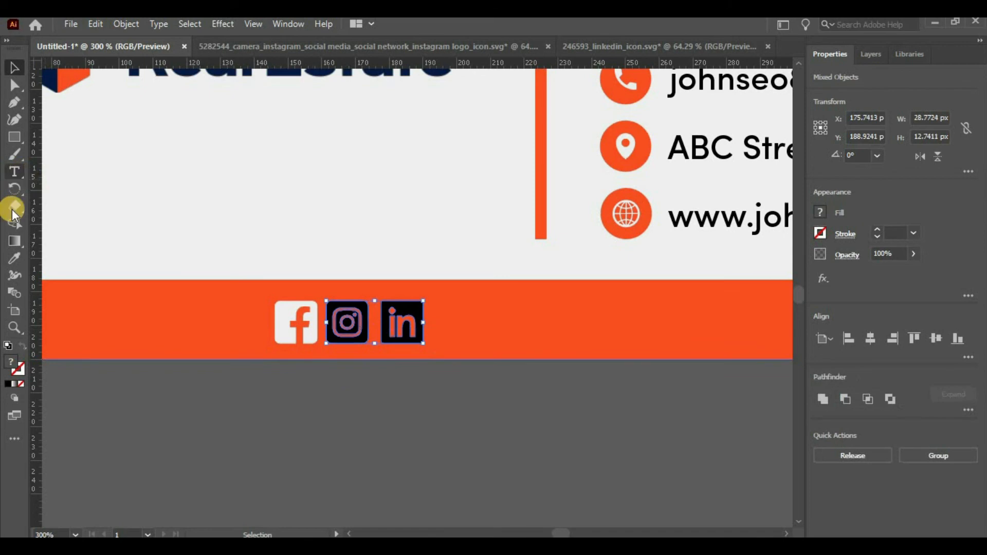
{"action": "left_click", "coordinate": [16, 259]}
{"action": "left_click", "coordinate": [55, 159]}
{"action": "left_click", "coordinate": [12, 65]}
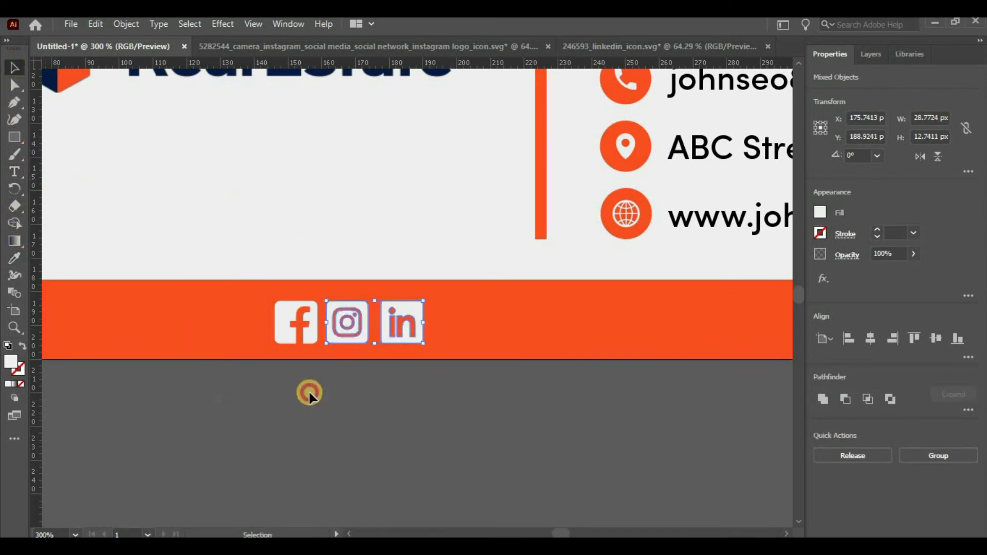
{"action": "left_click", "coordinate": [309, 390]}
Select the three social icons and align their vertical centers
{"action": "scroll", "coordinate": [348, 356], "scroll_direction": "up", "scroll_amount": 1}
{"action": "left_click_drag", "start_coordinate": [360, 320], "coordinate": [362, 326]}
{"action": "left_click", "coordinate": [298, 322], "text": "shift"}
{"action": "left_click", "coordinate": [419, 313], "text": "shift"}
{"action": "left_click", "coordinate": [937, 340]}
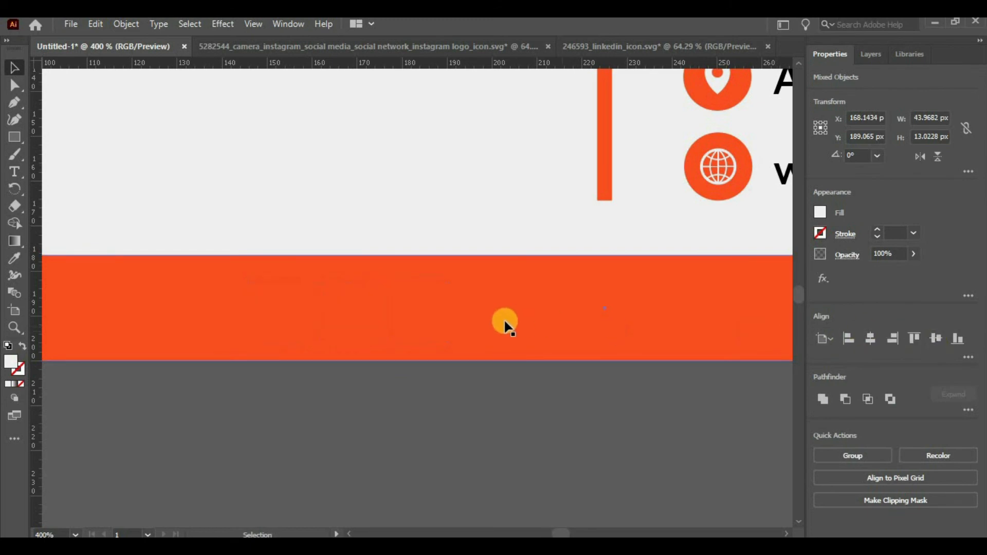
Spread the Instagram and LinkedIn icons out evenly to the right of the Facebook icon in the footer bar
{"action": "scroll", "coordinate": [502, 324], "scroll_direction": "down", "scroll_amount": 2}
{"action": "mouse_move", "coordinate": [467, 138]}
{"action": "left_mouse_down"}
{"action": "mouse_move", "coordinate": [601, 316]}
{"action": "mouse_move", "coordinate": [579, 309]}
{"action": "left_mouse_up"}
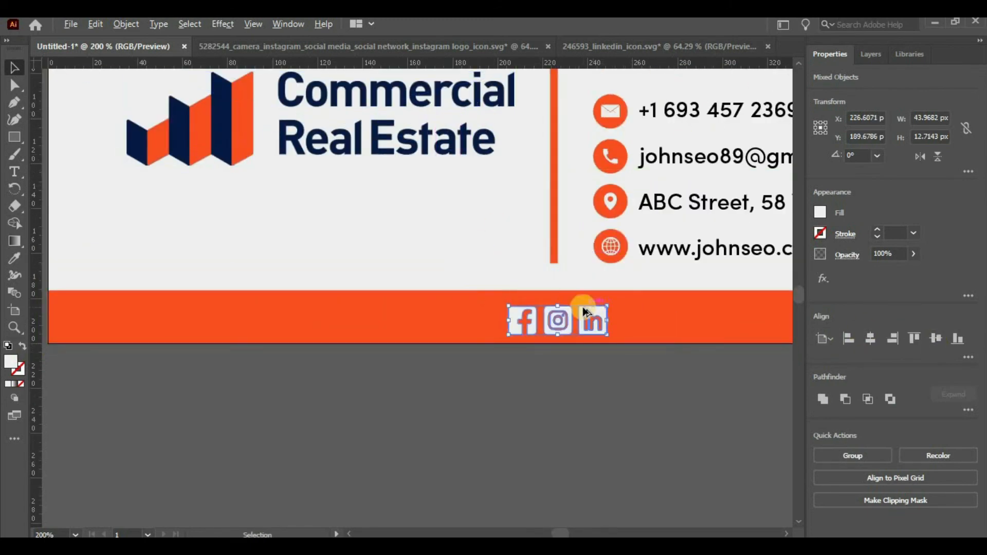
{"action": "scroll", "coordinate": [410, 337], "scroll_direction": "down", "scroll_amount": 1}
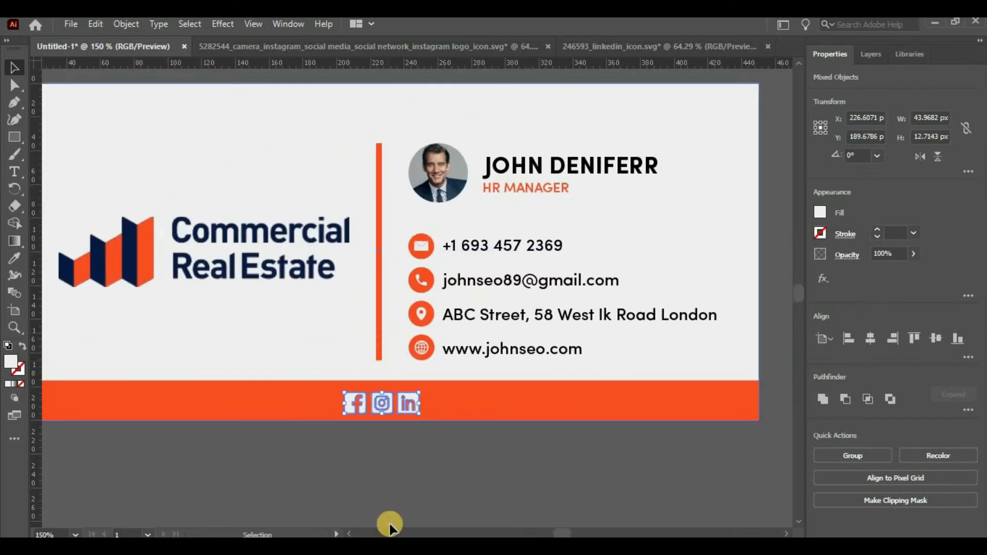
{"action": "scroll", "coordinate": [435, 466], "scroll_direction": "left", "scroll_amount": 5}
{"action": "left_click_drag", "start_coordinate": [612, 433], "coordinate": [280, 410]}
{"action": "left_click", "coordinate": [432, 415]}
{"action": "scroll", "coordinate": [435, 383], "scroll_direction": "up", "scroll_amount": 5}
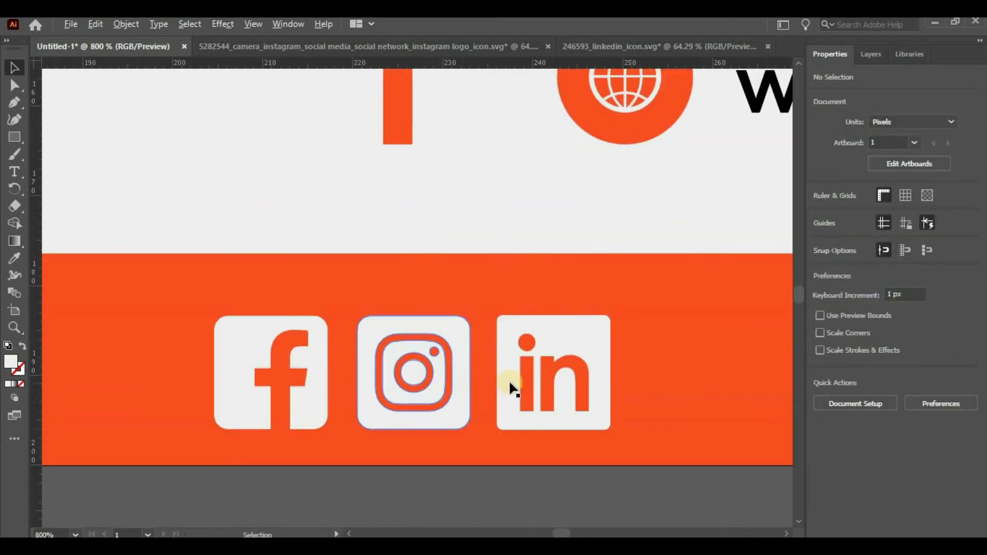
{"action": "left_click_drag", "start_coordinate": [514, 363], "coordinate": [553, 363]}
{"action": "left_click_drag", "start_coordinate": [447, 392], "coordinate": [467, 393]}
Try to align the social icons vertically, then move the displaced footer bar and icons back to the artboard's bottom edge
{"action": "left_click", "coordinate": [322, 404], "text": "shift"}
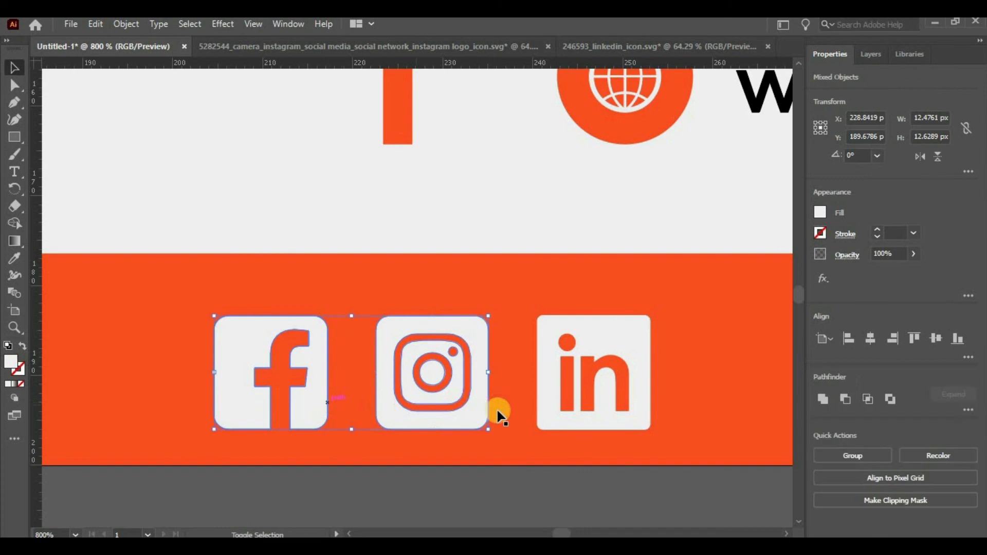
{"action": "left_click", "coordinate": [539, 411], "text": "shift"}
{"action": "left_click", "coordinate": [935, 339]}
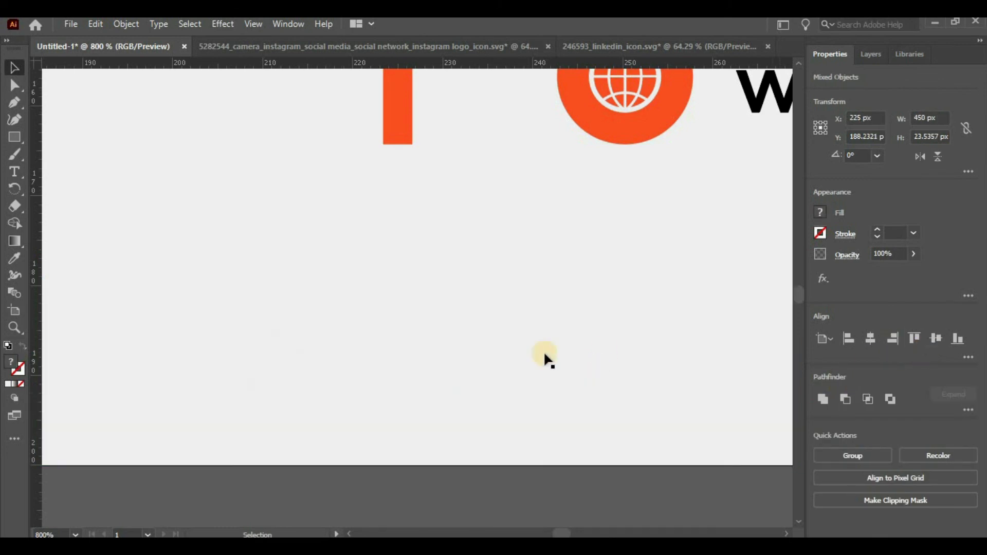
{"action": "key", "text": "ctrl+minus"}
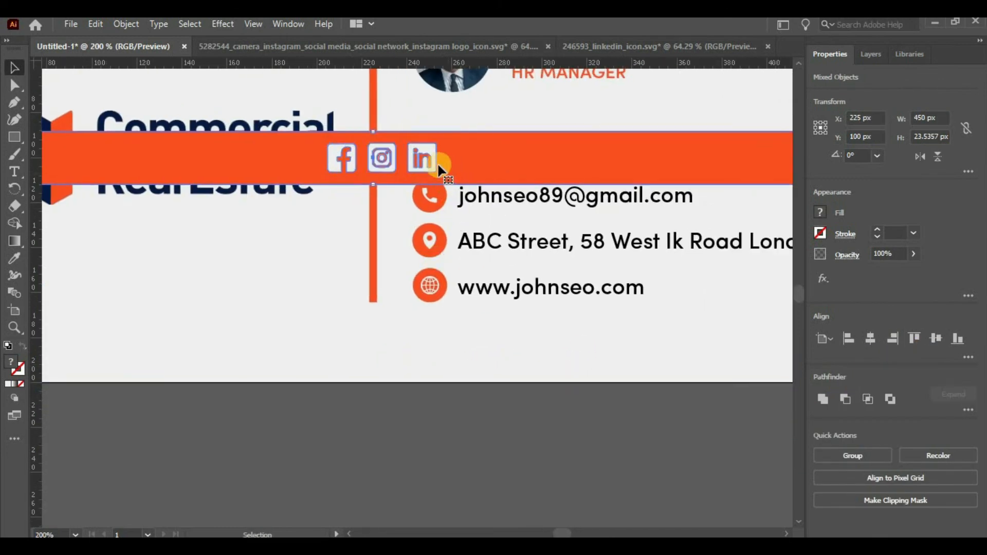
{"action": "left_click_drag", "start_coordinate": [424, 159], "coordinate": [409, 355]}
{"action": "left_click", "coordinate": [480, 359], "text": "shift"}
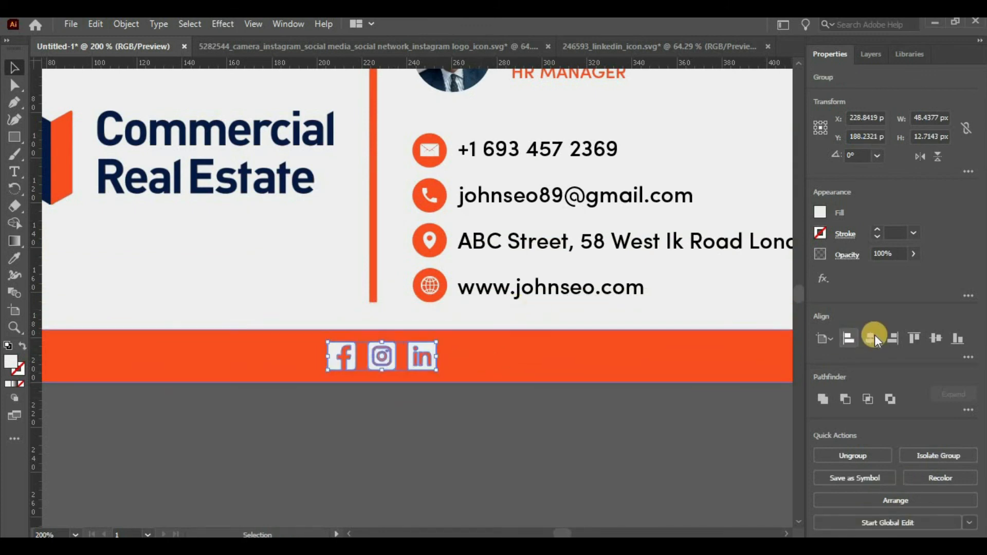
{"action": "left_click", "coordinate": [533, 436]}
Duplicate the orange footer bar and place the copy along the artboard's top edge
{"action": "key", "text": "ctrl+minus"}
{"action": "key", "text": "ctrl+minus"}
{"action": "key", "text": "ctrl+minus"}
{"action": "left_click_drag", "start_coordinate": [563, 407], "coordinate": [563, 276]}
{"action": "left_click", "coordinate": [693, 309]}
Resize the top orange bar from its upper edge down to a height of about 7.7 px
{"action": "scroll", "coordinate": [693, 310], "scroll_direction": "up", "scroll_amount": 1}
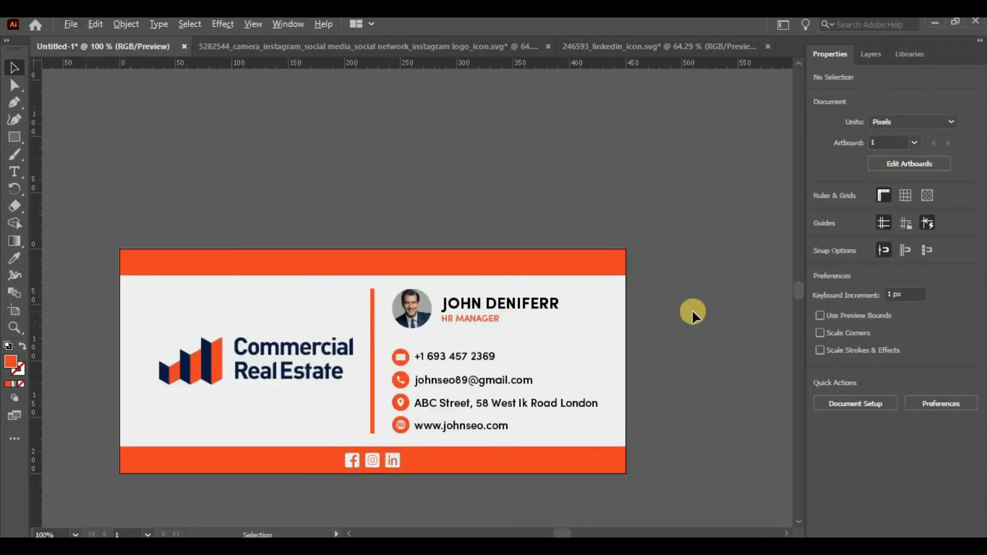
{"action": "scroll", "coordinate": [670, 328], "scroll_direction": "down", "scroll_amount": 1}
{"action": "left_click", "coordinate": [371, 265]}
{"action": "left_click_drag", "start_coordinate": [373, 268], "coordinate": [373, 250]}
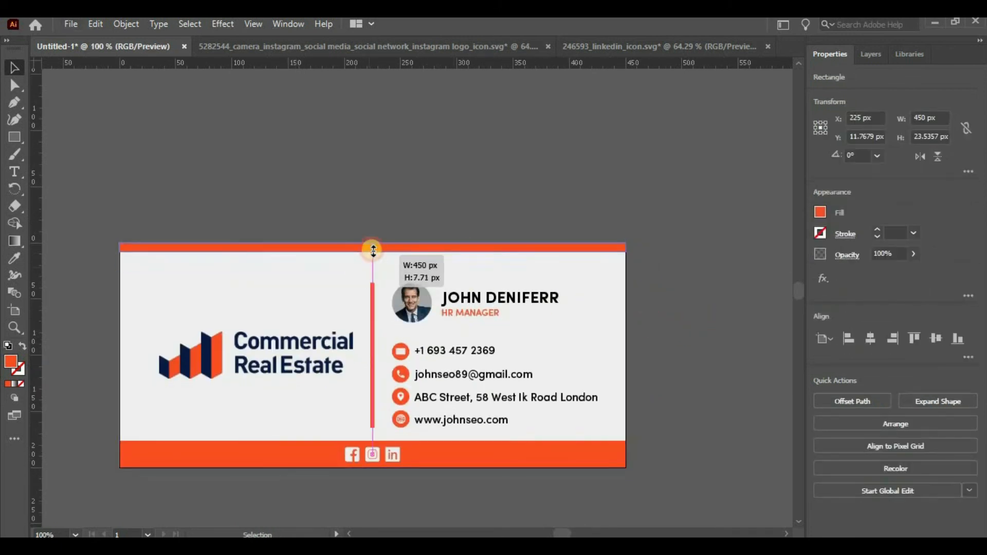
{"action": "left_click", "coordinate": [459, 169]}
{"action": "left_click_drag", "start_coordinate": [440, 179], "coordinate": [470, 135]}
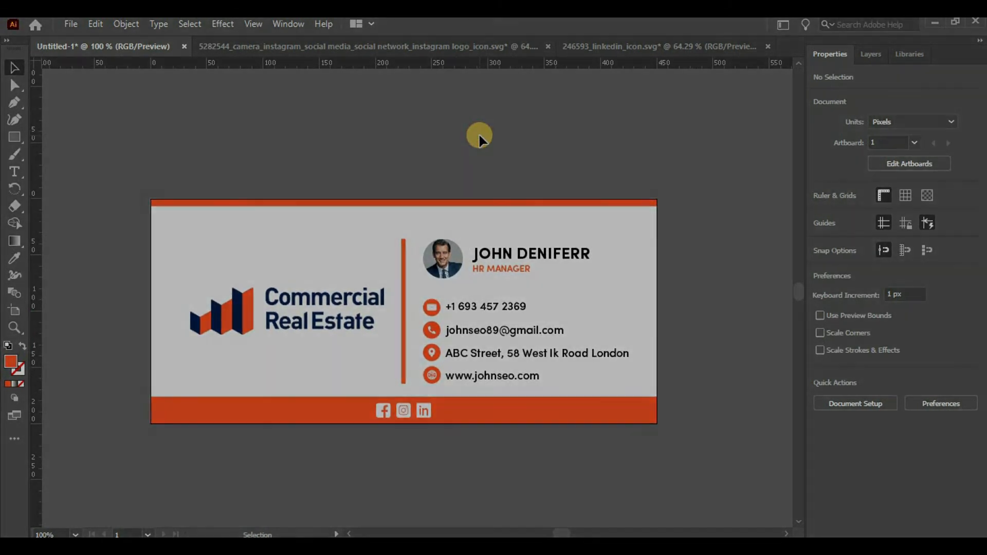